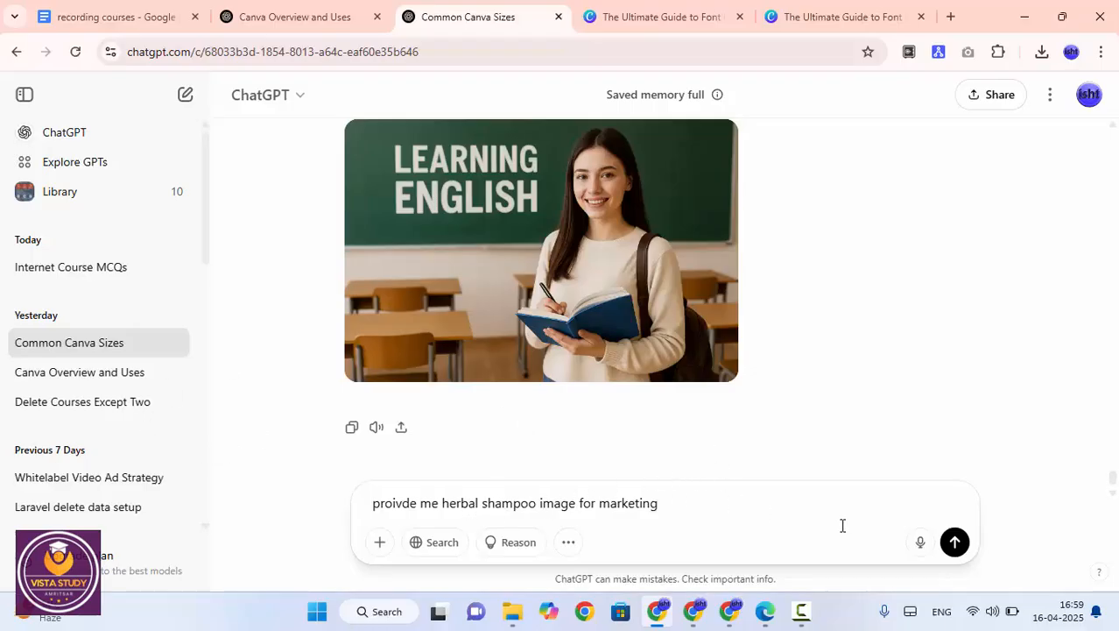
Generate the herbal shampoo marketing image from the entered prompt and save it as a PNG in Downloads
left_click(950, 549)
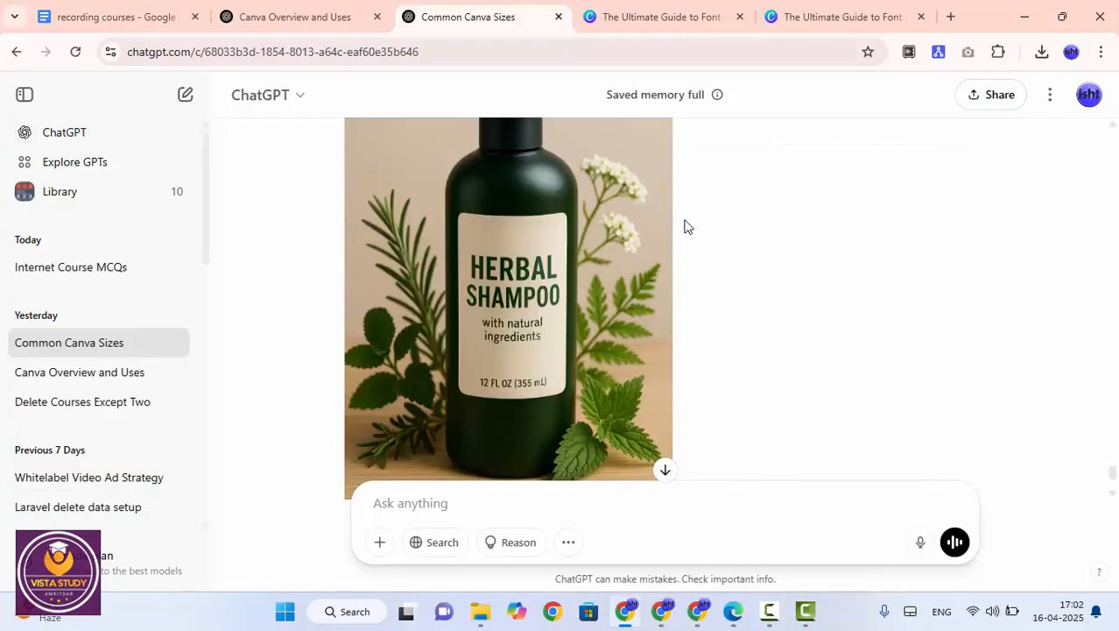
scroll(569, 287, "down", 1)
scroll(562, 262, "up", 3)
scroll(505, 216, "down", 1)
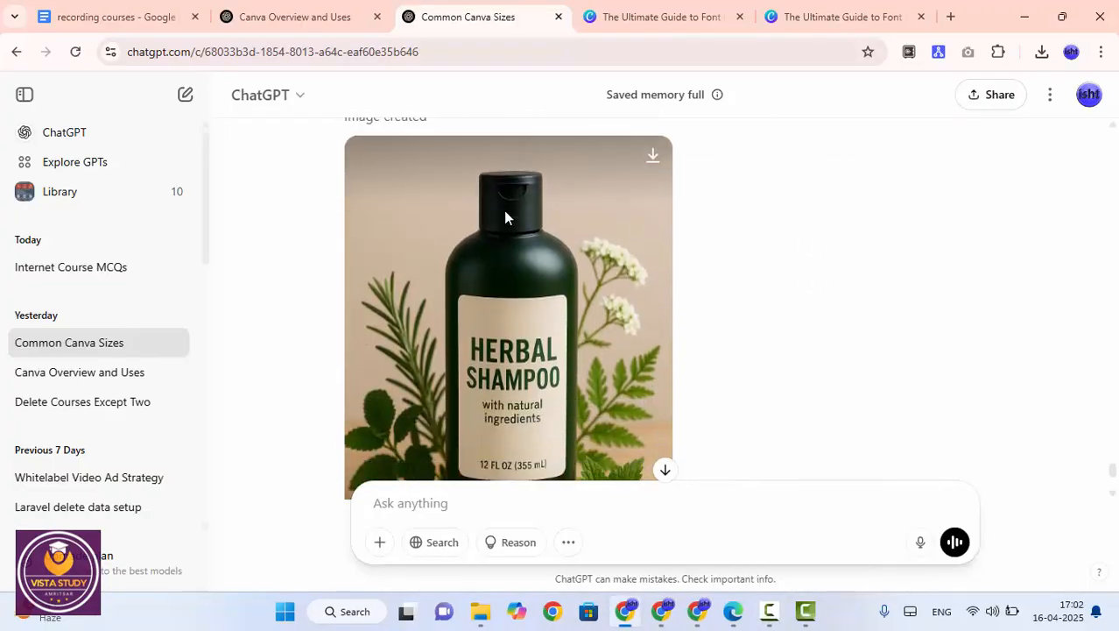
scroll(505, 217, "up", 2)
scroll(603, 261, "down", 2)
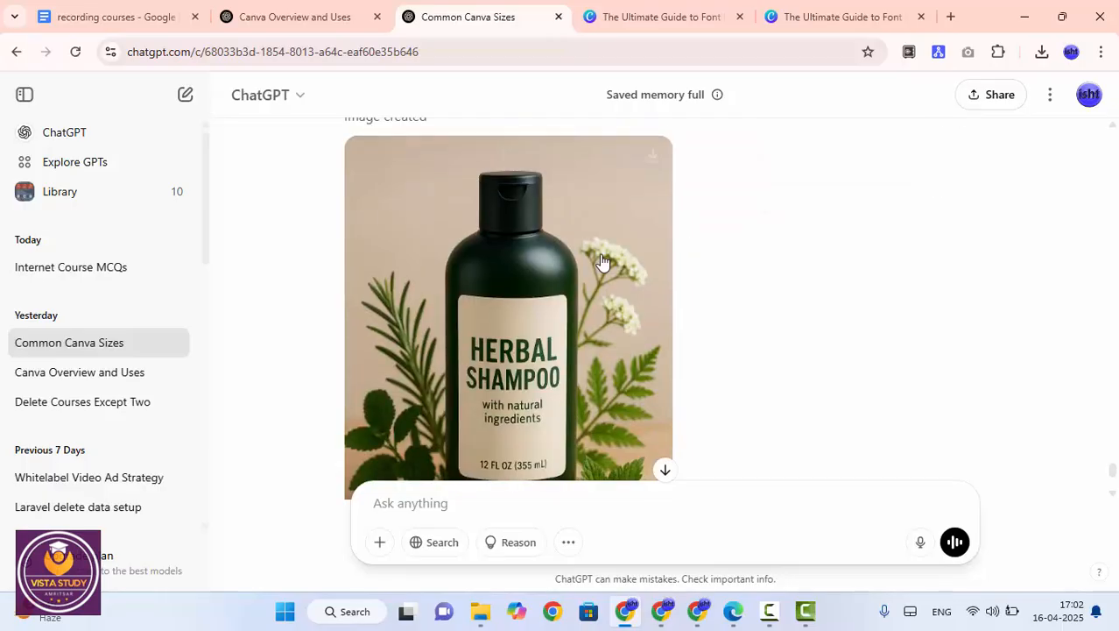
scroll(599, 276, "up", 1)
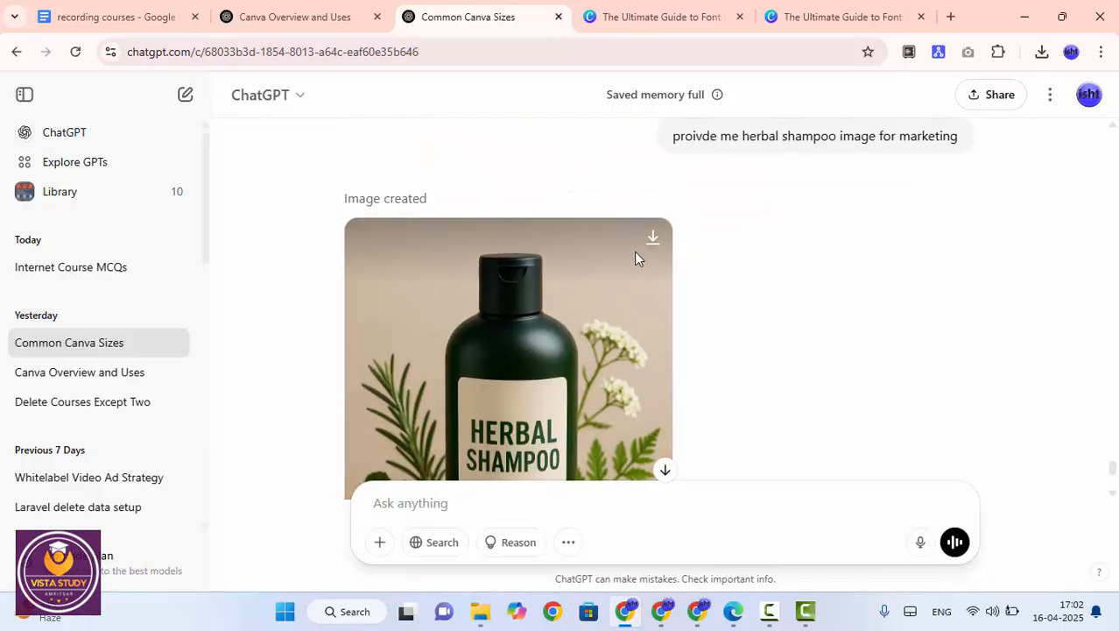
left_click(658, 247)
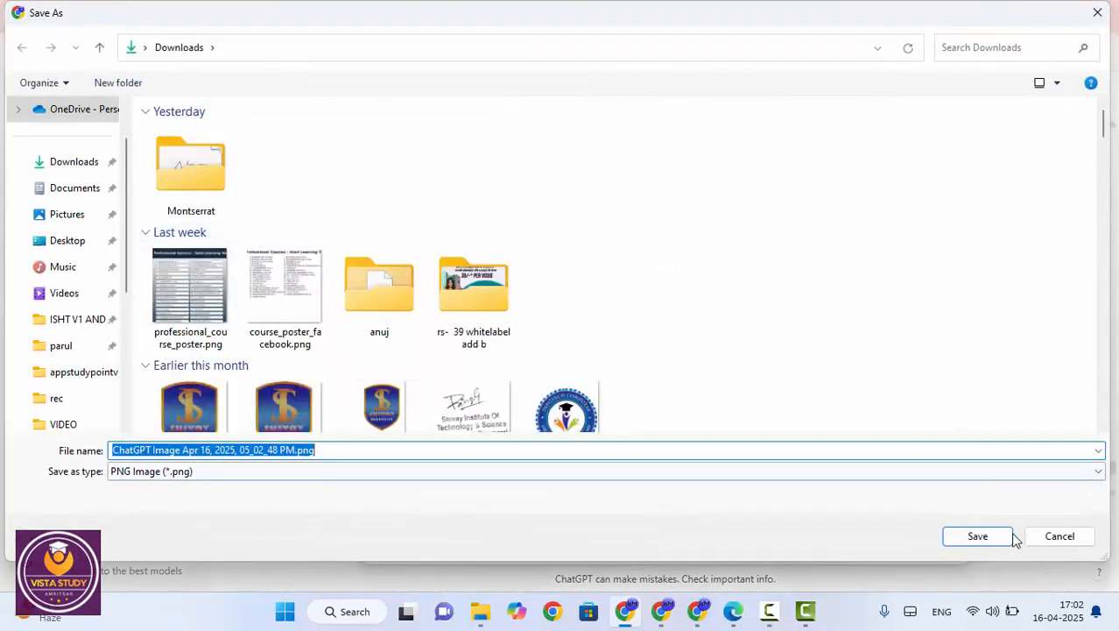
left_click(992, 543)
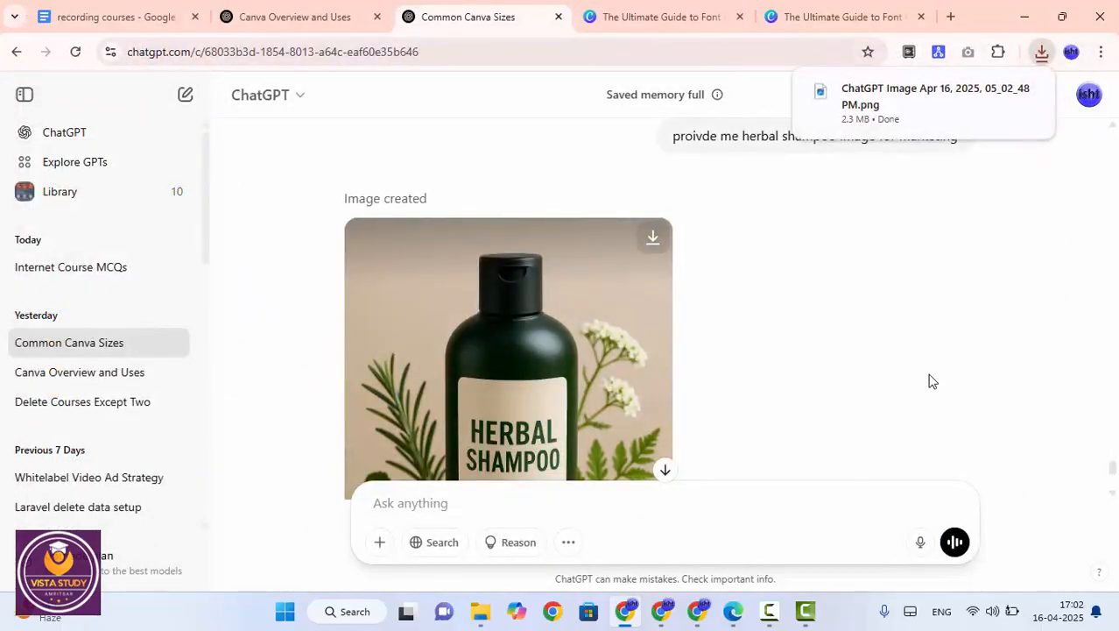
Switch to the LinkedIn post design in Canva and add a blank page after page 6
key("alt+Tab")
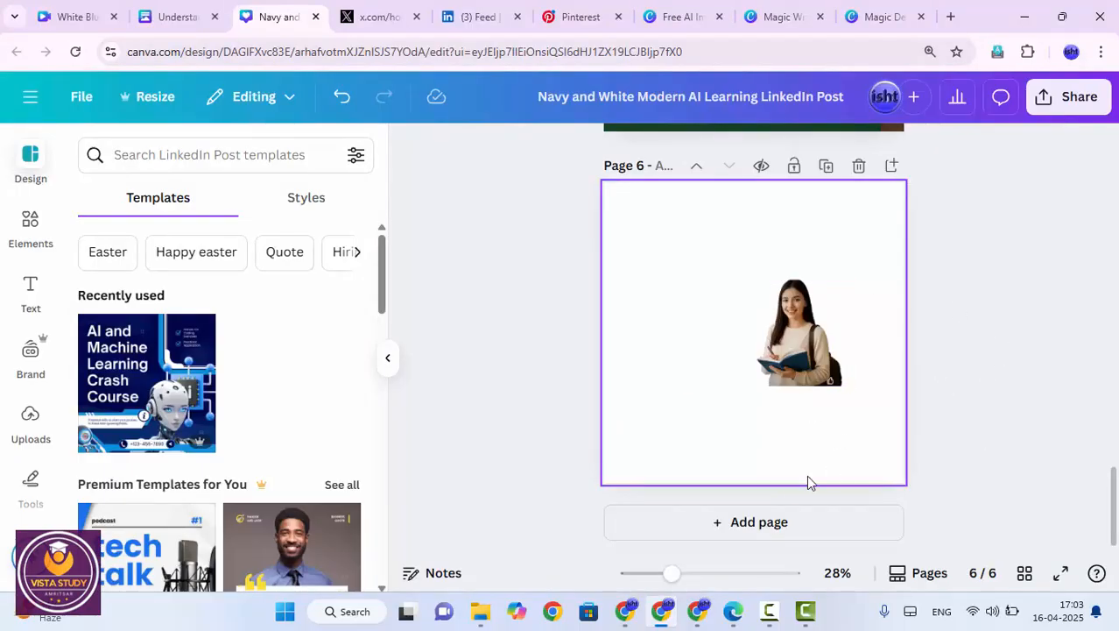
left_click(758, 522)
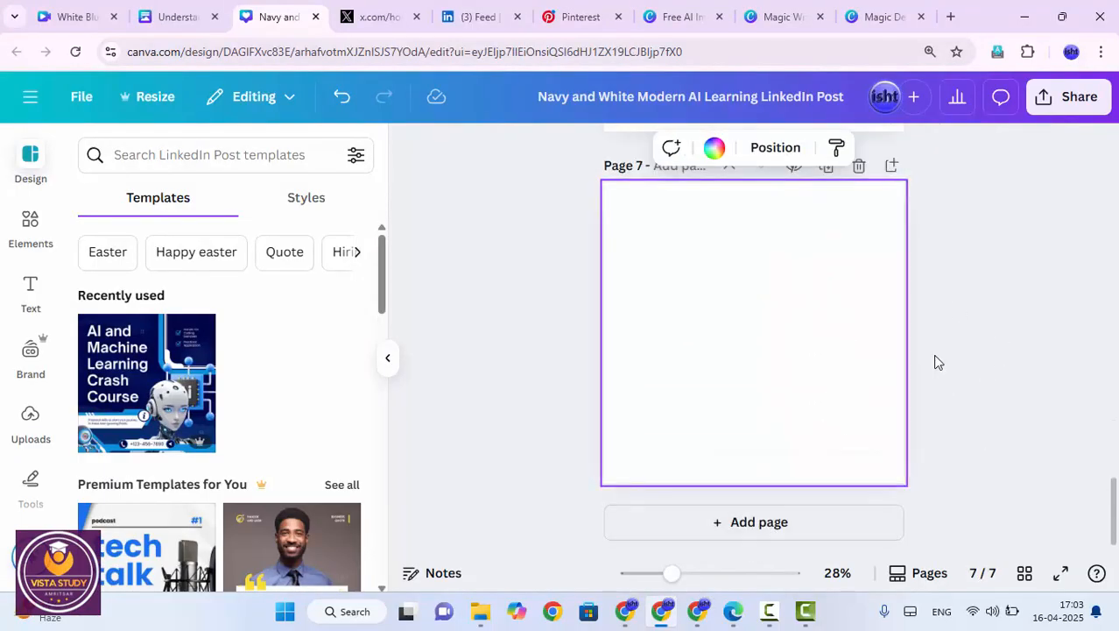
left_click(387, 358)
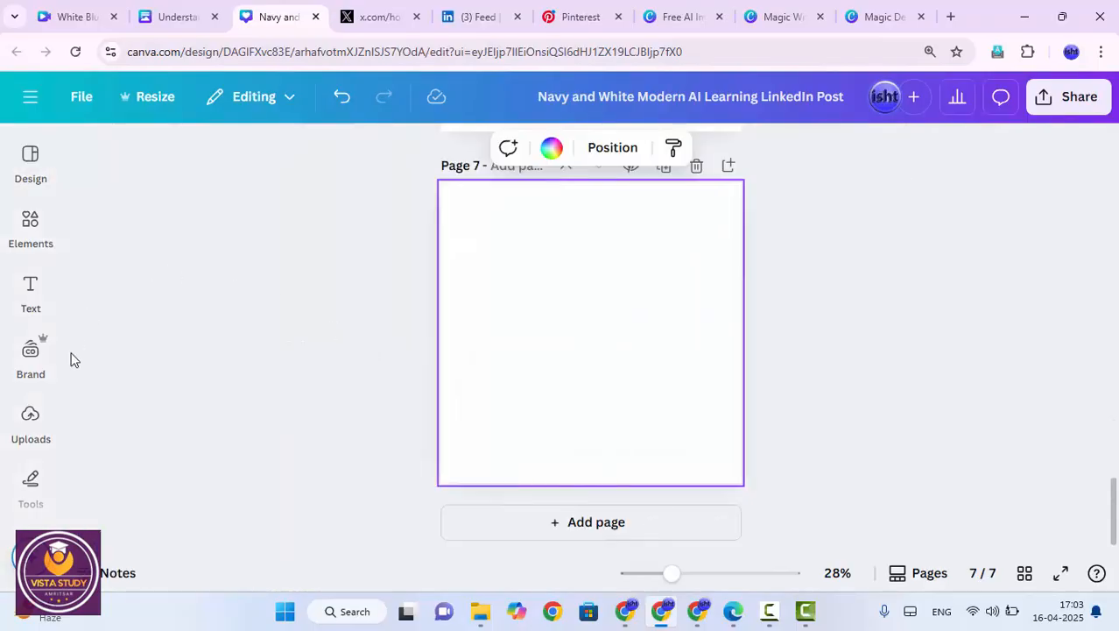
Upload the file "ChatGPT Image Apr 16, 2025, 05_02_48 PM.png" from Downloads to the design's uploads
left_click(30, 418)
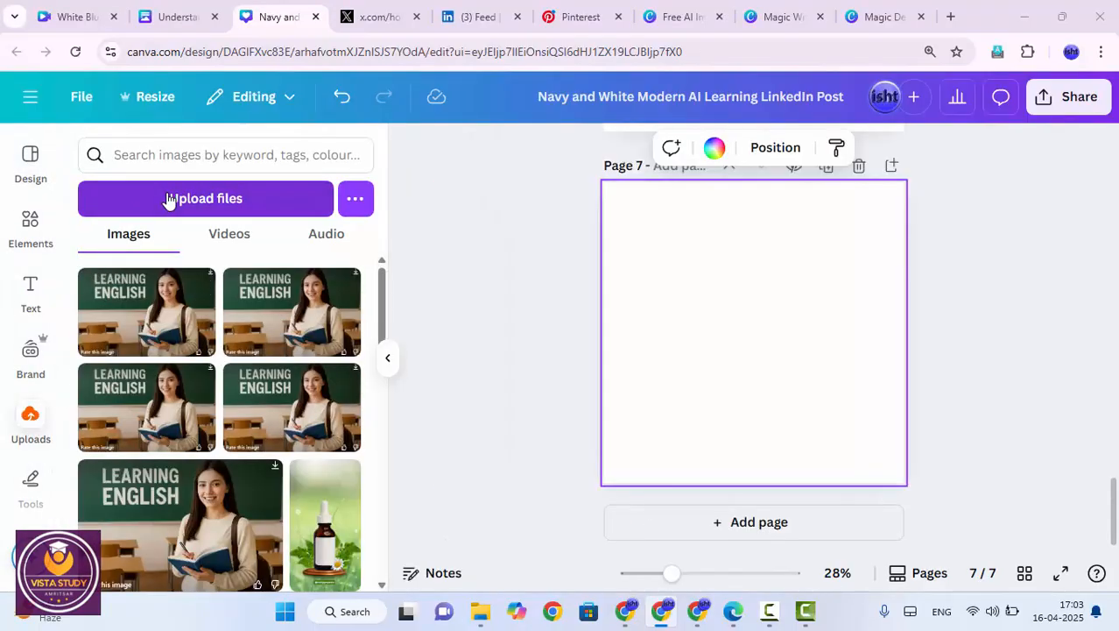
left_click(169, 201)
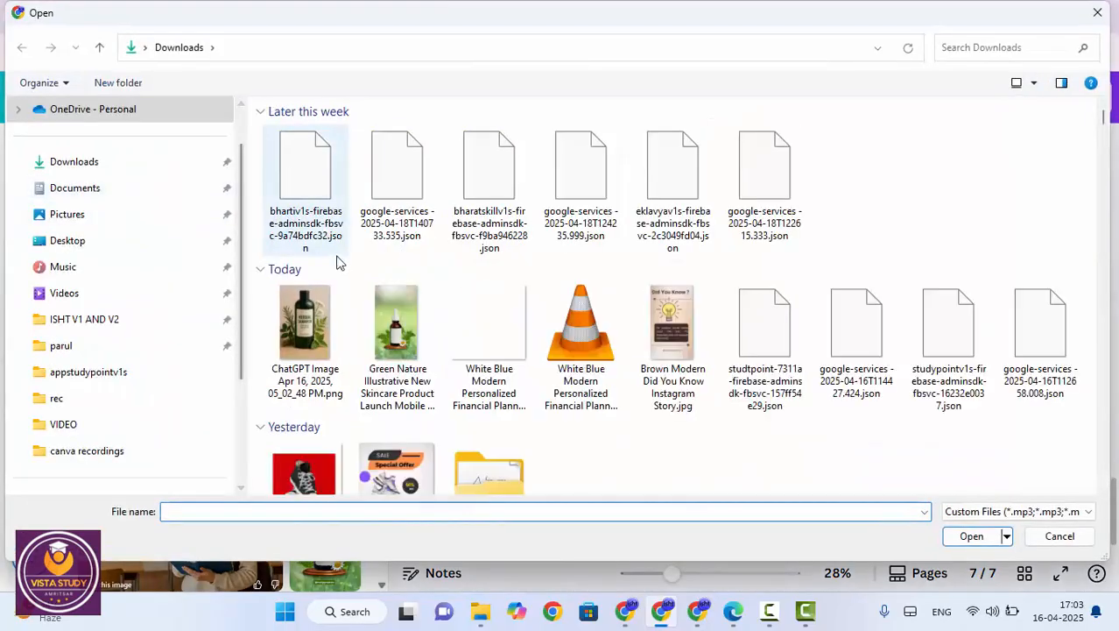
left_click(307, 326)
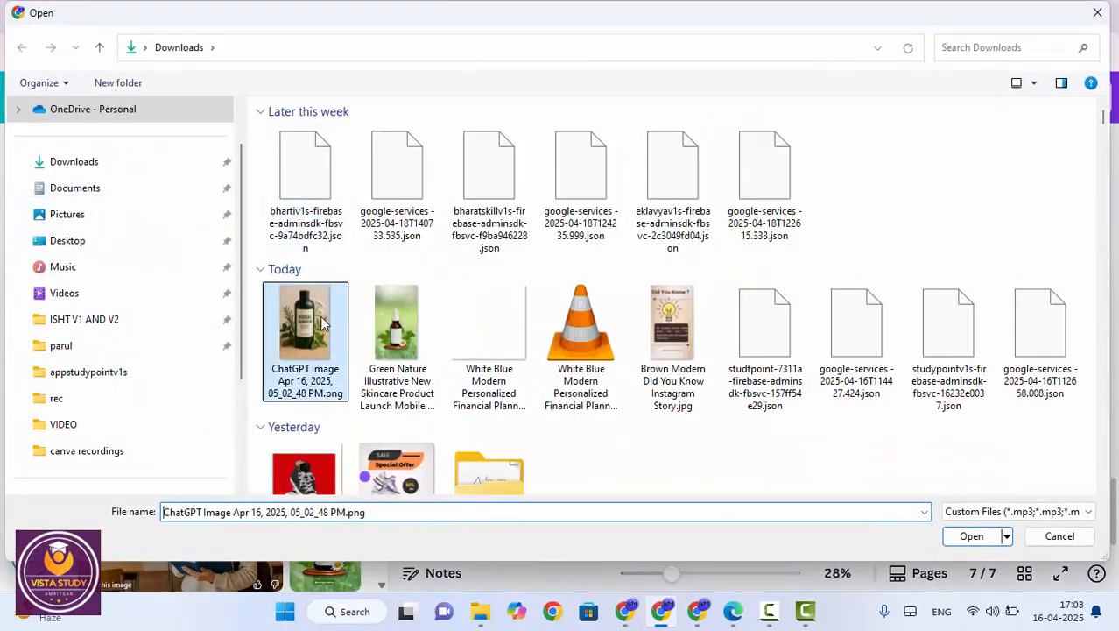
left_click(954, 541)
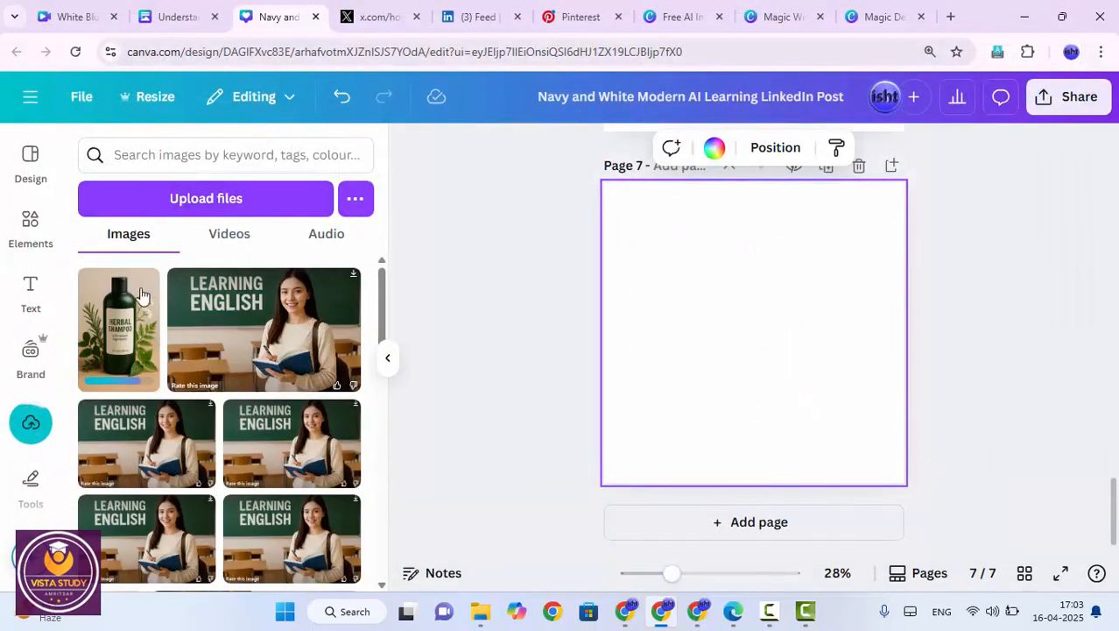
Place the uploaded herbal shampoo picture on page 7 and enlarge it to nearly the page's full height
left_click_drag(105, 328, 670, 292)
left_click_drag(725, 333, 750, 312)
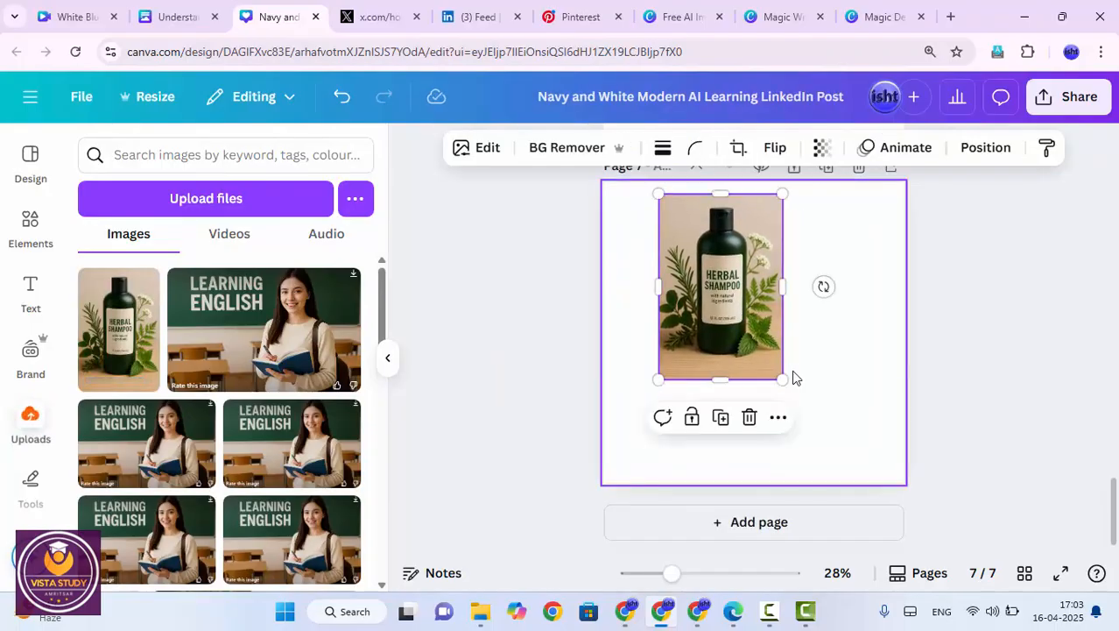
left_click_drag(791, 380, 878, 464)
left_click(937, 390)
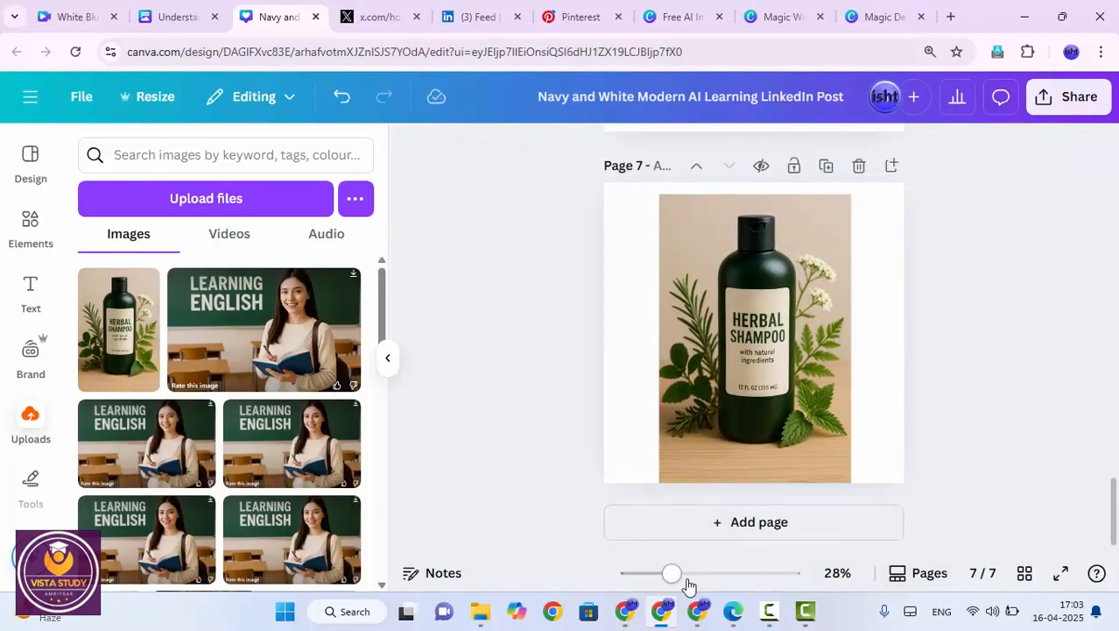
Open the image editing options for the herbal shampoo picture on page 7
left_click_drag(678, 578, 705, 581)
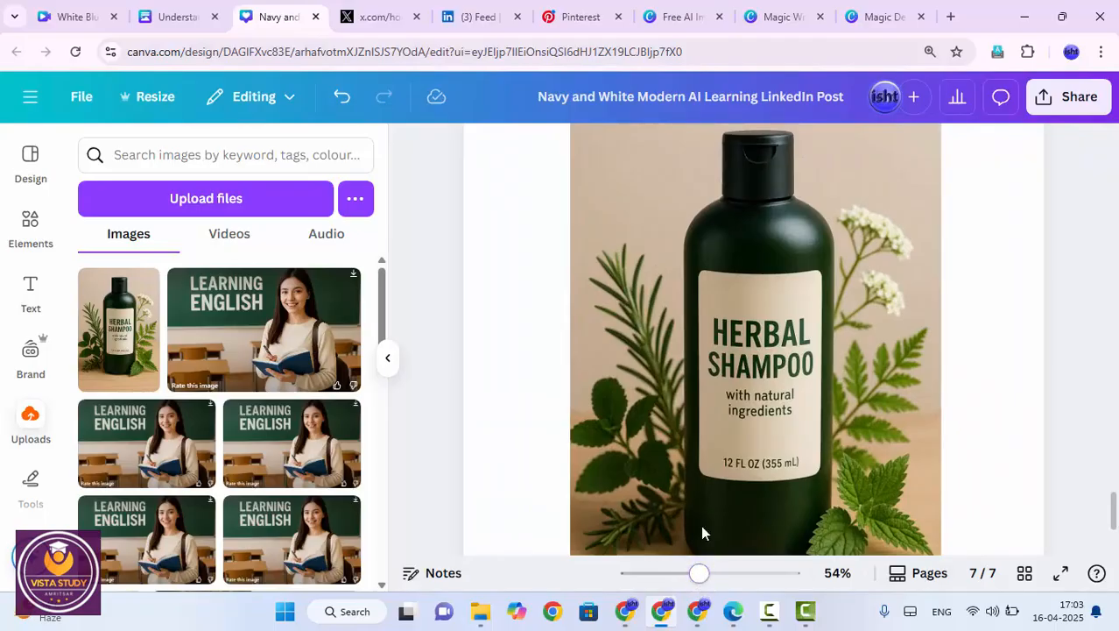
left_click(387, 356)
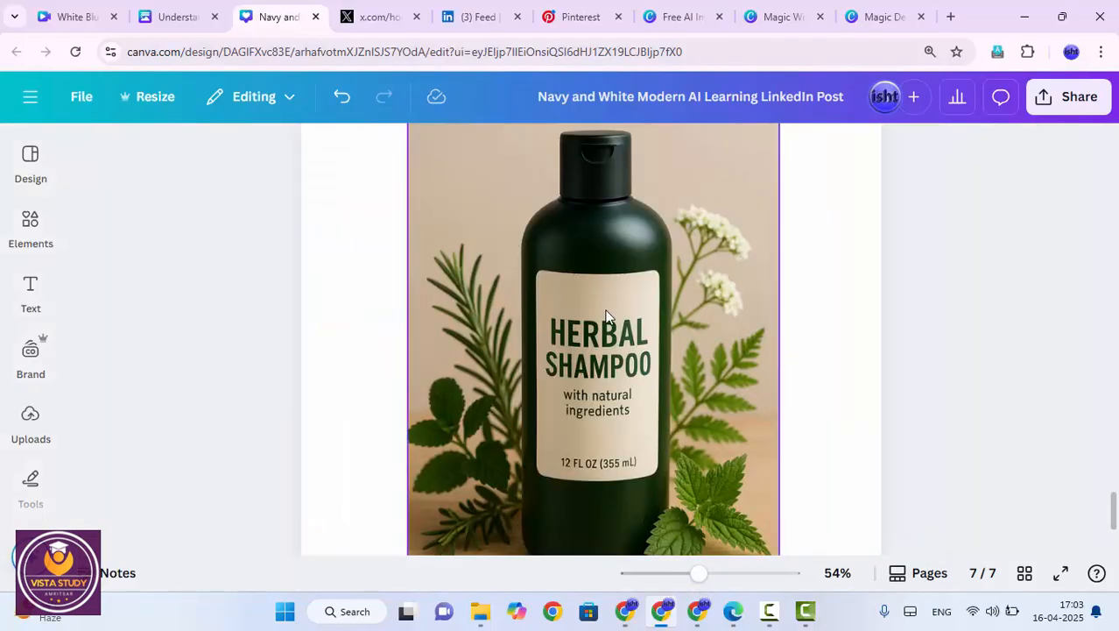
scroll(606, 316, "down", 4, "ctrl")
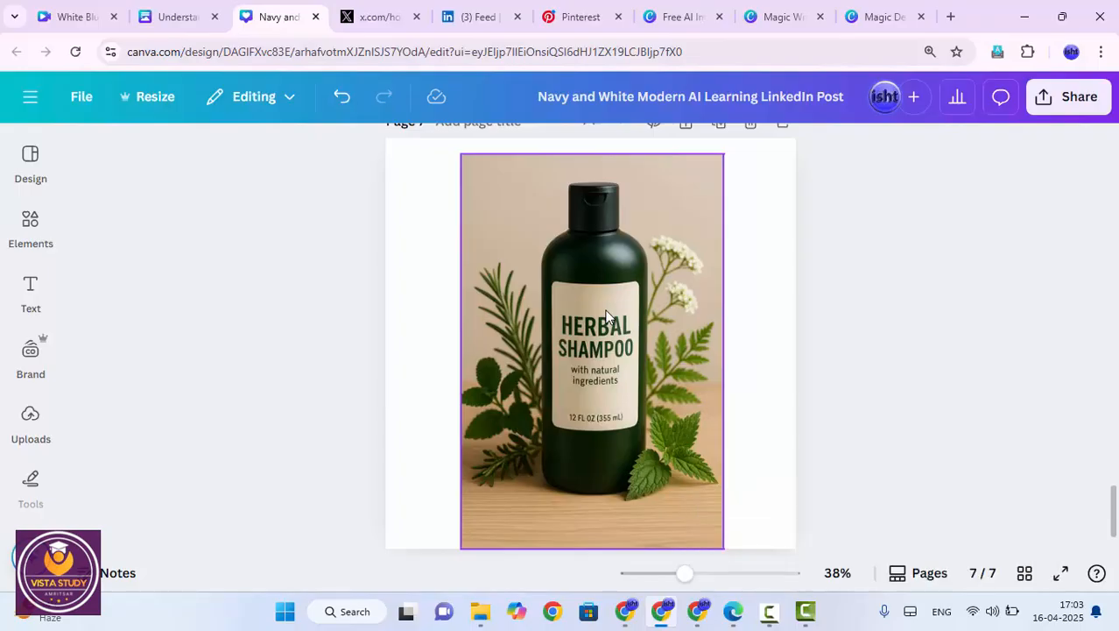
left_click(633, 284)
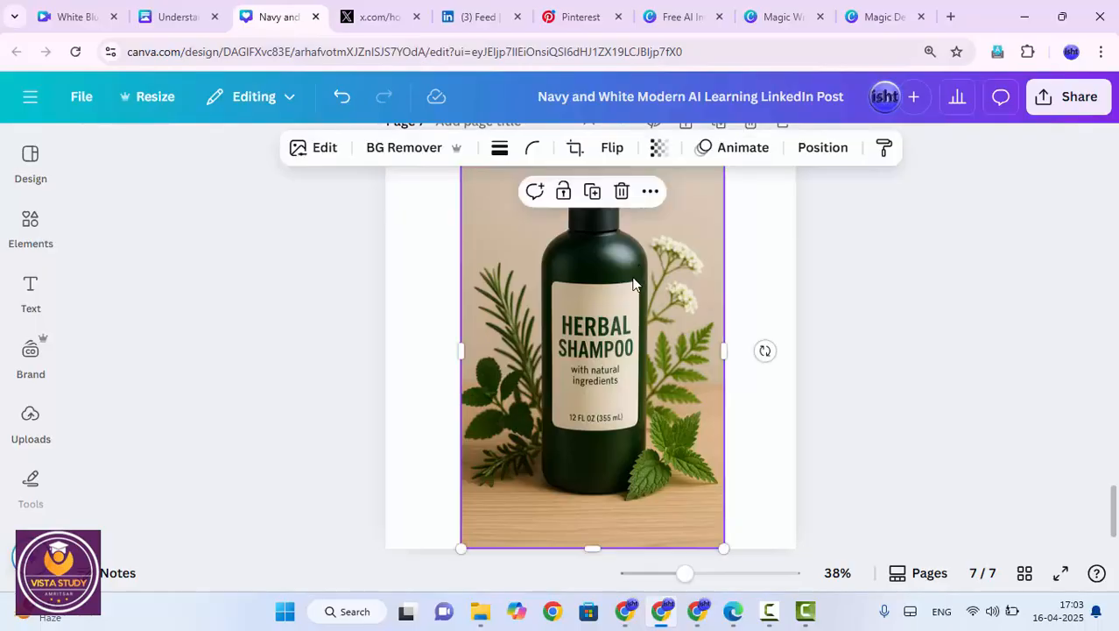
left_click(324, 153)
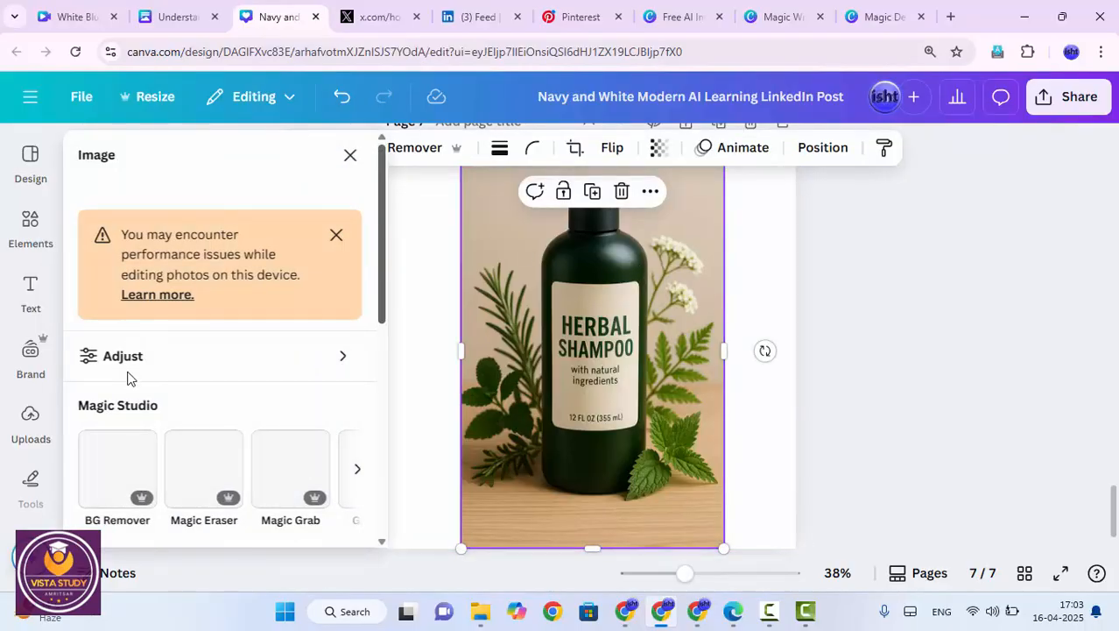
Examine the picture's Adjust settings, from white balance and light through colour to texture
scroll(127, 368, "down", 2)
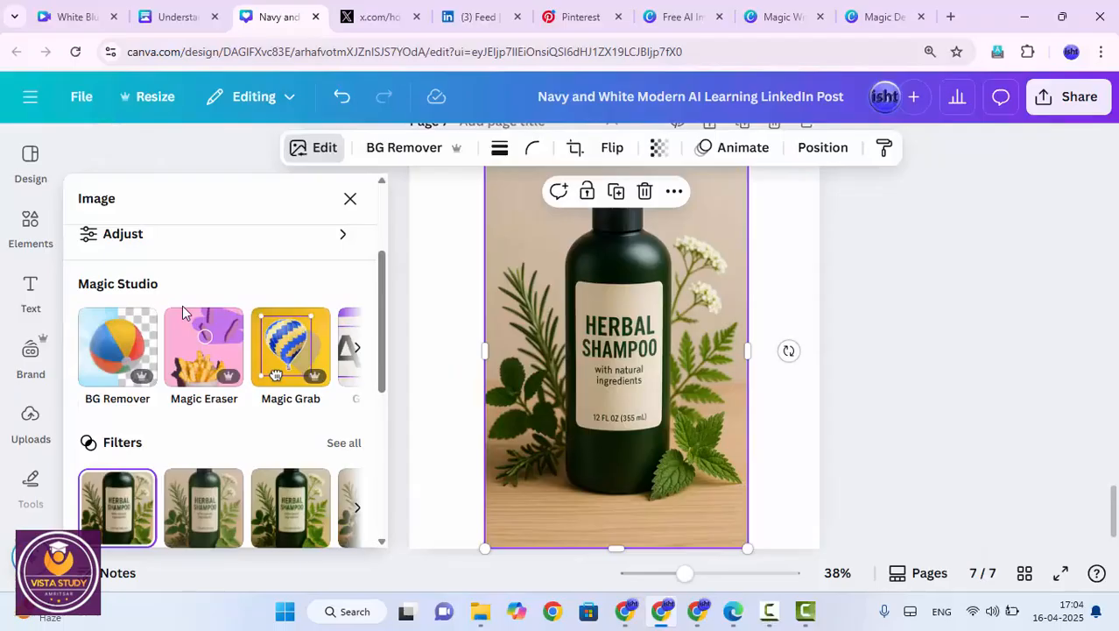
scroll(182, 304, "up", 1)
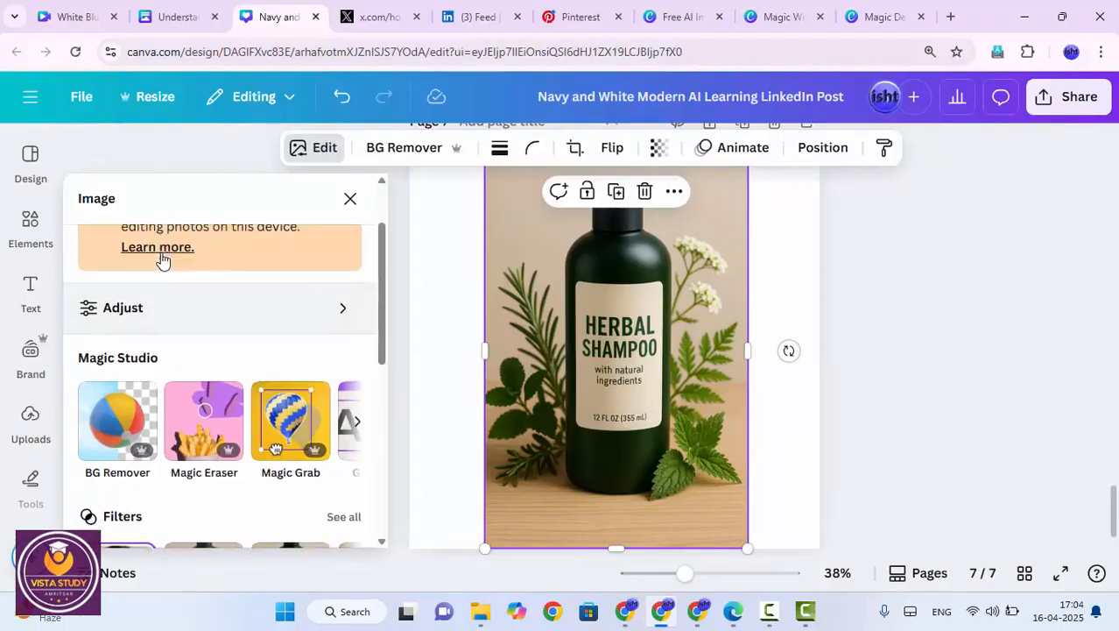
left_click(177, 328)
scroll(179, 337, "down", 2)
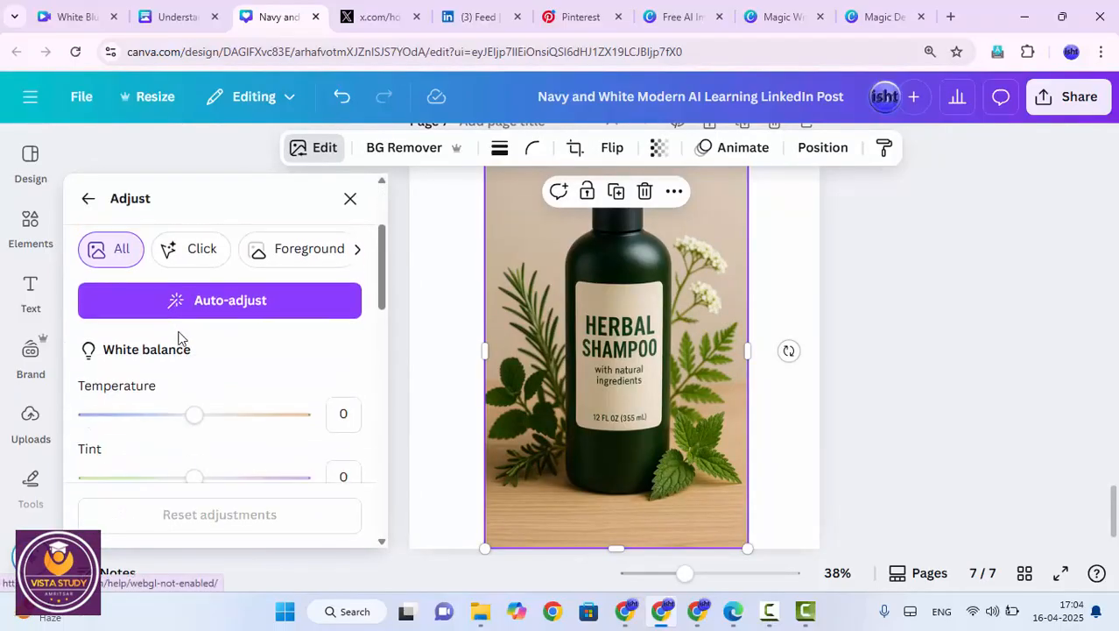
scroll(178, 338, "down", 1)
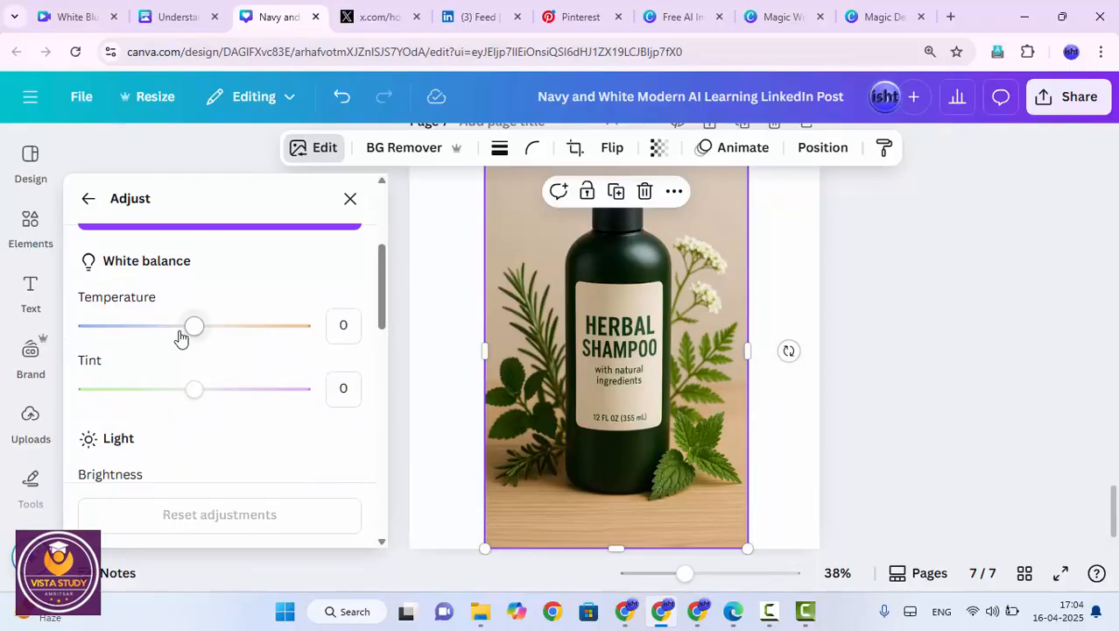
scroll(180, 350, "down", 5)
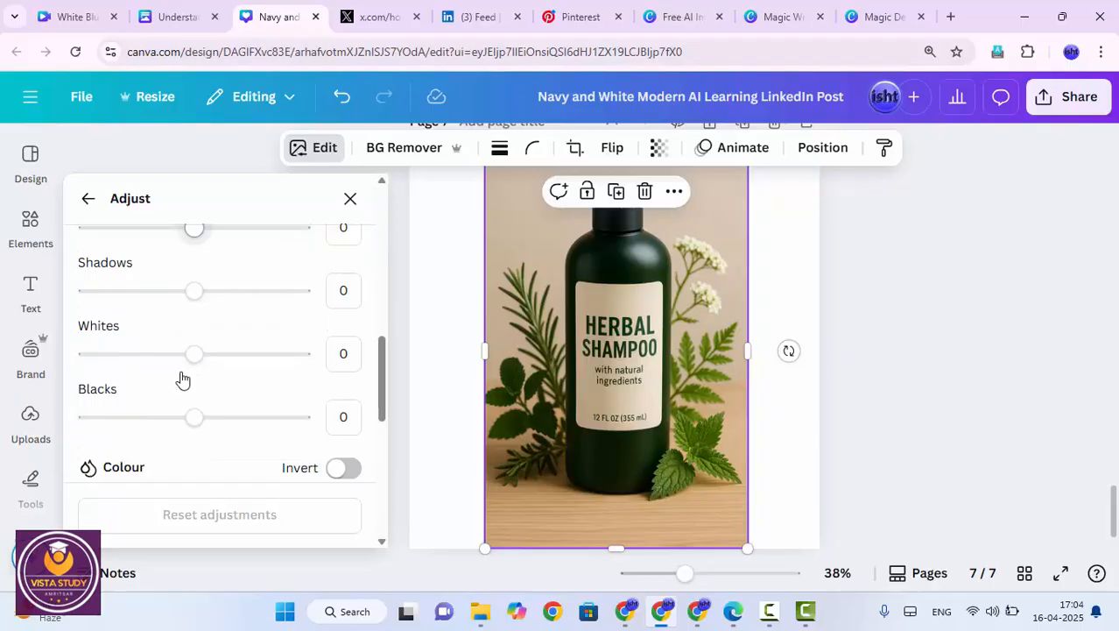
scroll(181, 378, "down", 5)
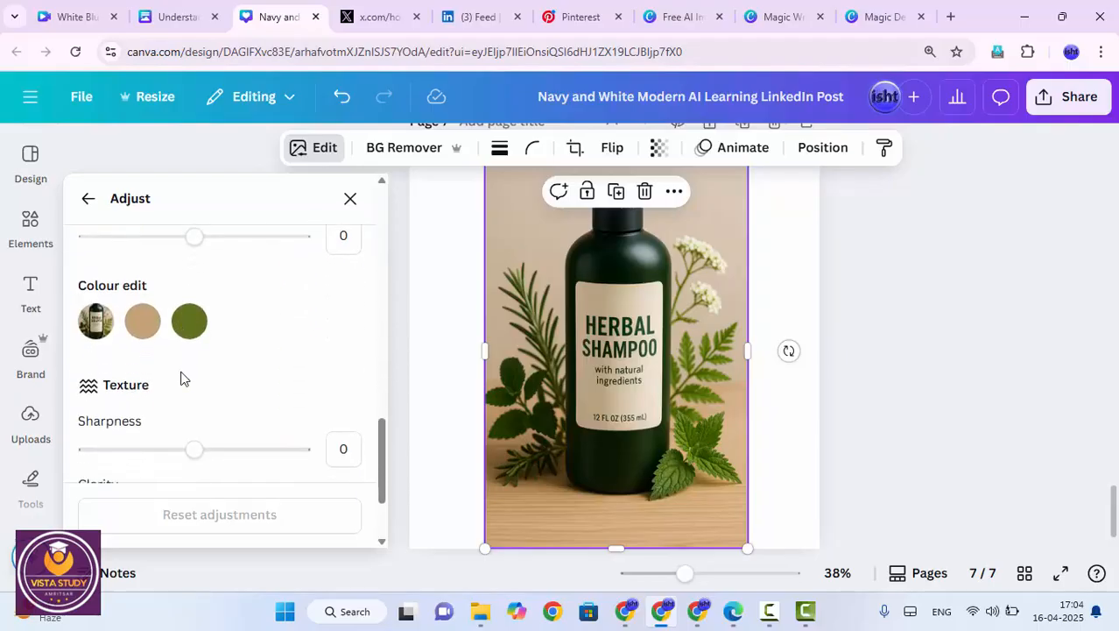
scroll(181, 378, "down", 2)
scroll(182, 375, "up", 12)
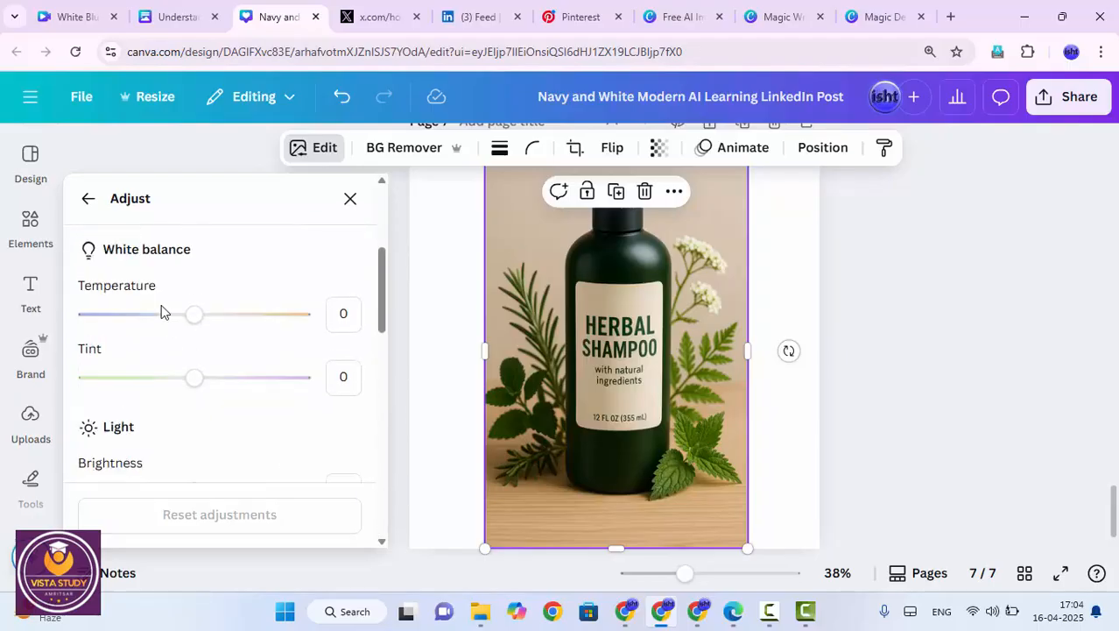
Return to the main image editing options and review the Magic Studio tools, filters, effects and apps
left_click(86, 199)
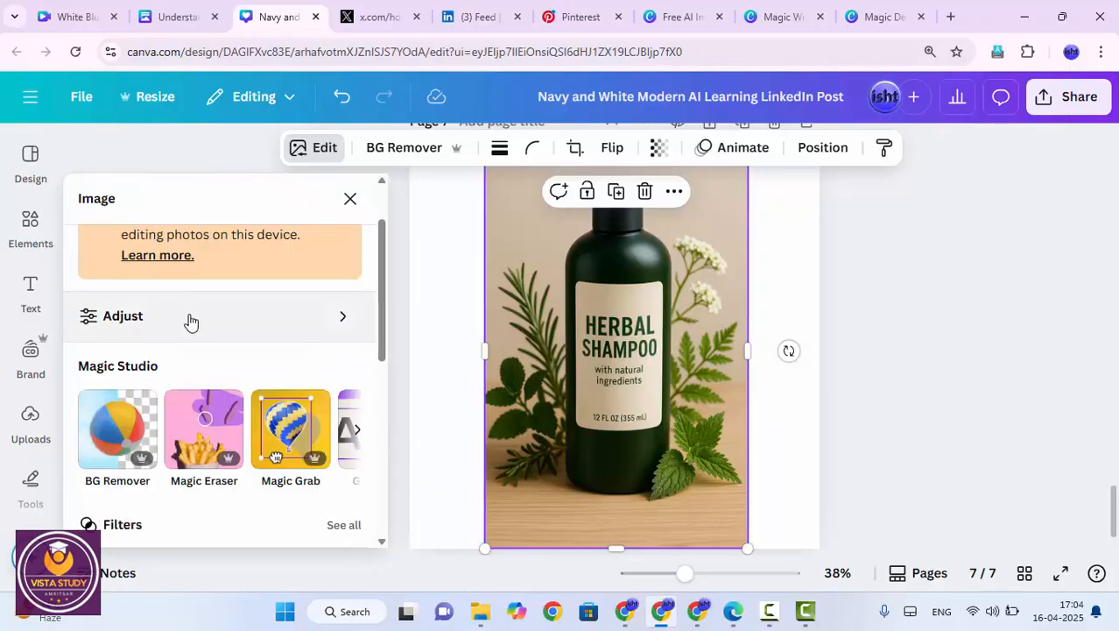
scroll(194, 346, "down", 2)
scroll(197, 354, "down", 1)
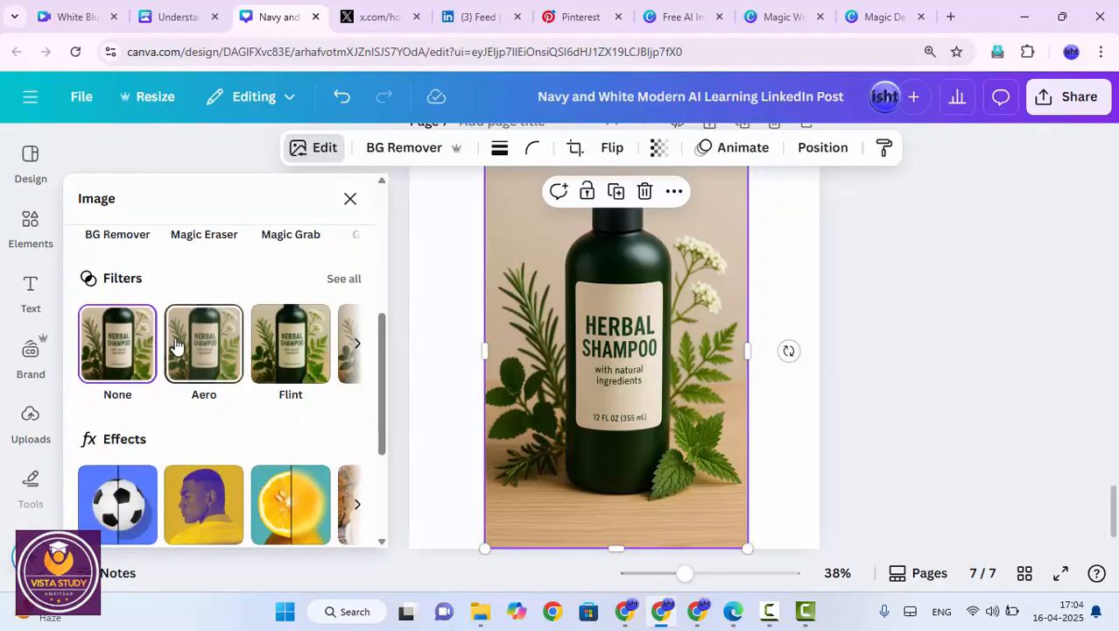
scroll(246, 374, "down", 1)
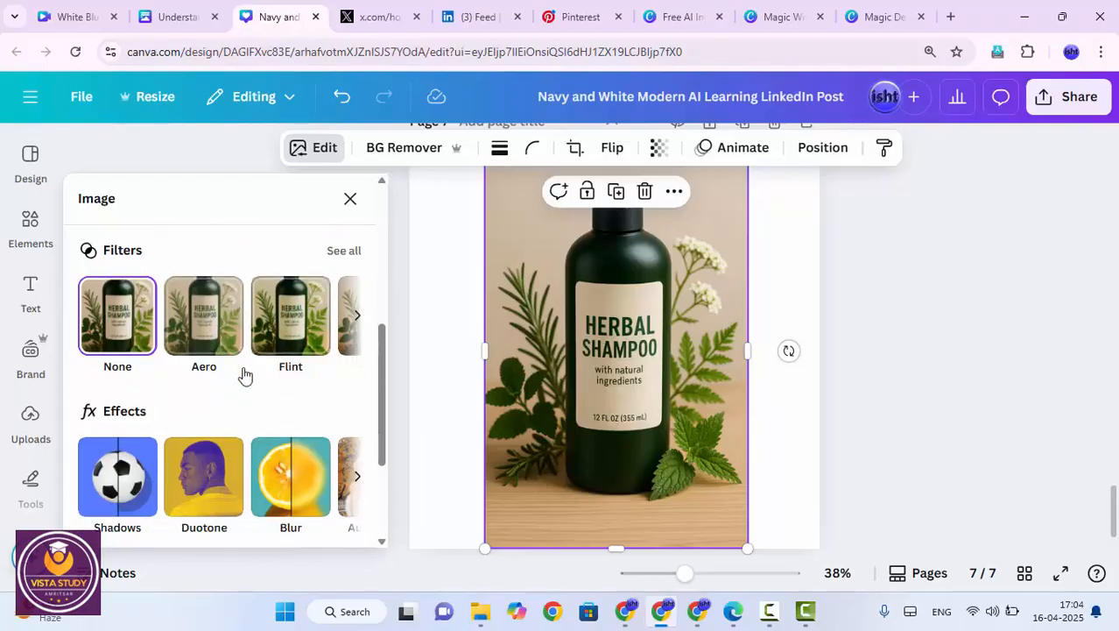
scroll(245, 375, "down", 2)
scroll(313, 360, "down", 1)
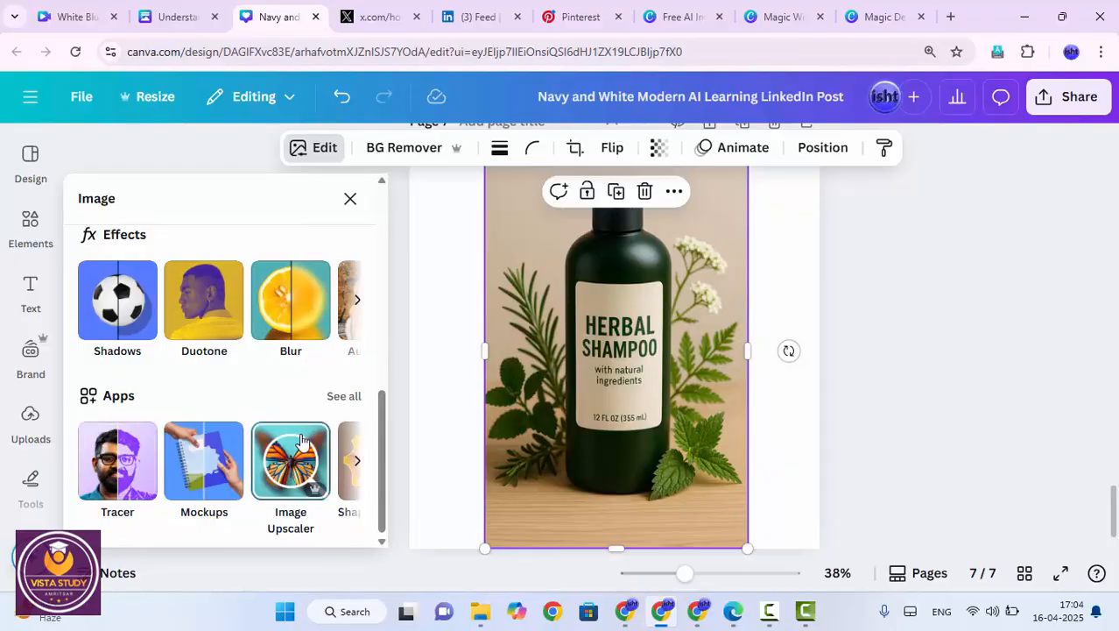
scroll(300, 440, "up", 5)
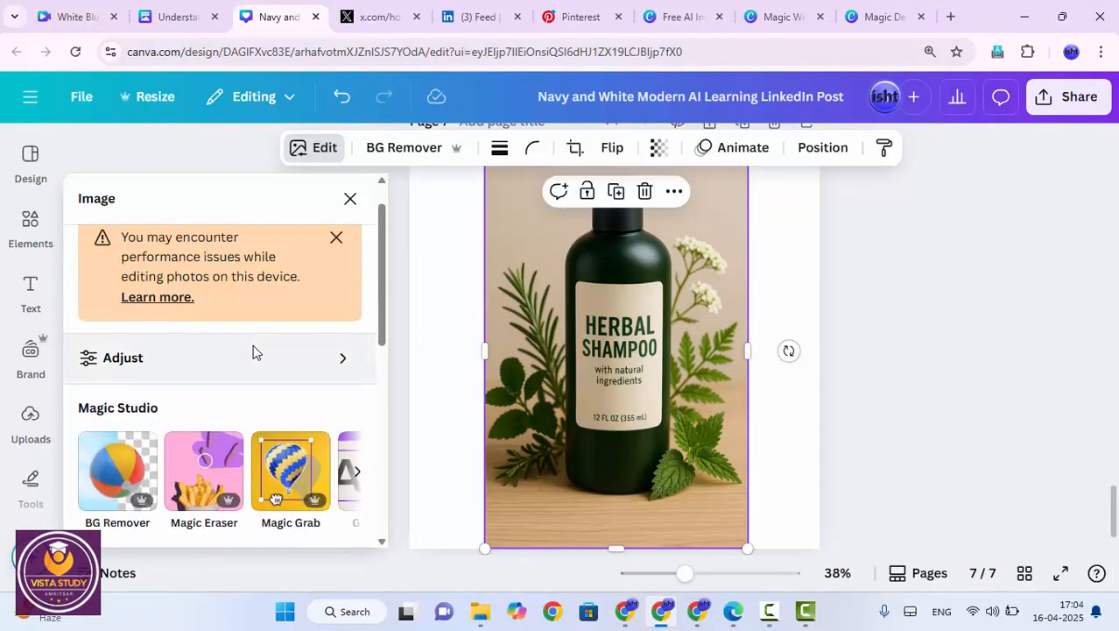
Open the full filter collection for the herbal shampoo picture and examine its groups from Natural through Mono
scroll(254, 352, "down", 2)
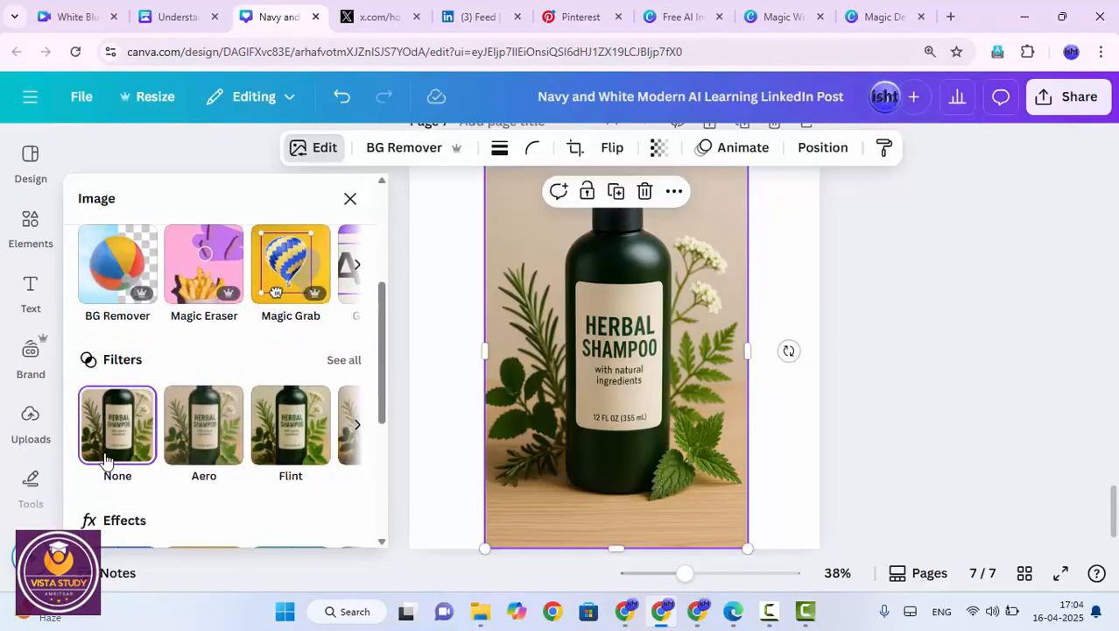
scroll(105, 460, "down", 2)
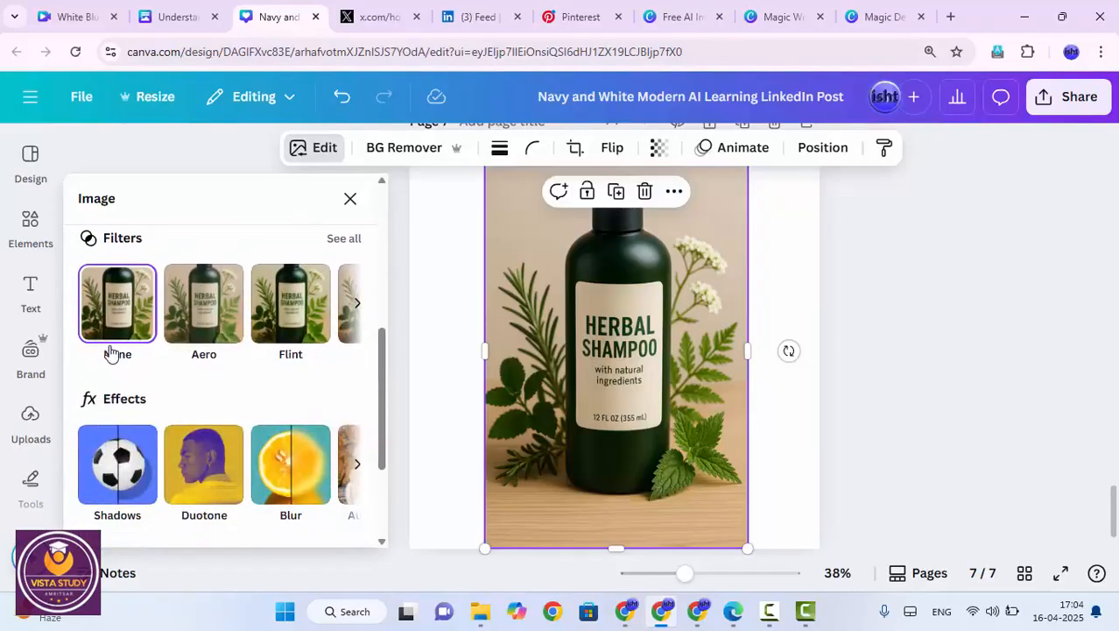
left_click(342, 239)
scroll(229, 337, "down", 3)
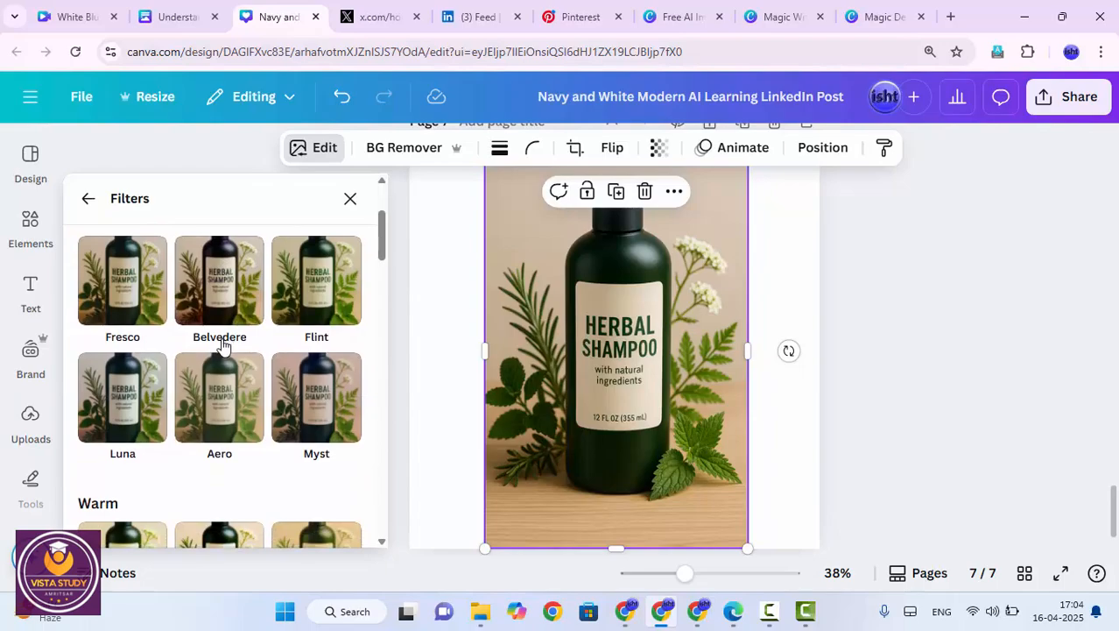
scroll(222, 345, "down", 8)
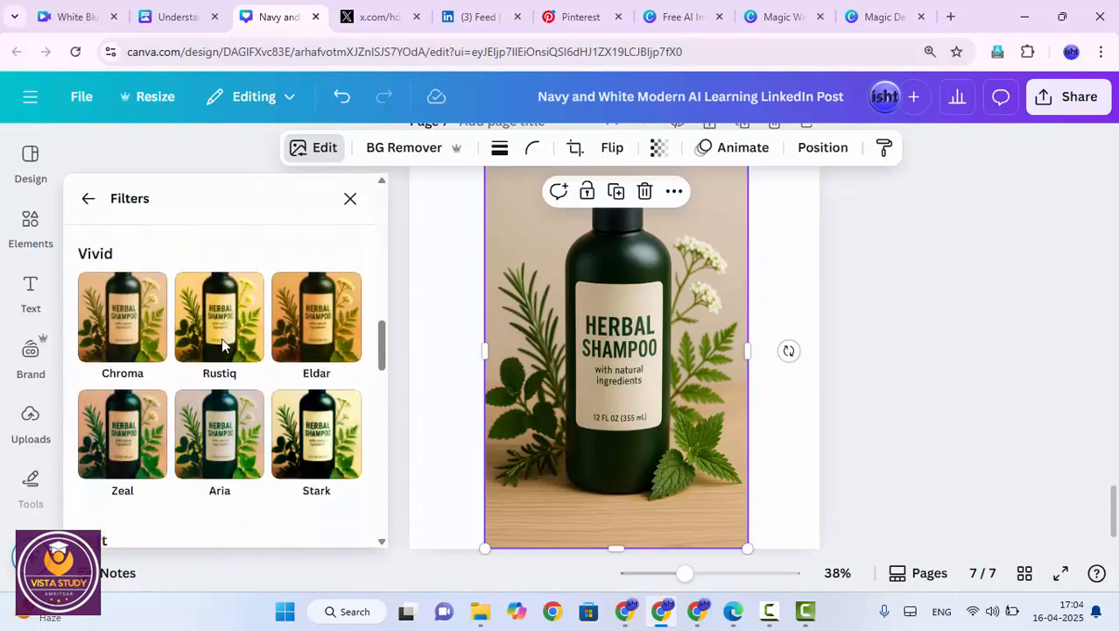
scroll(222, 344, "down", 8)
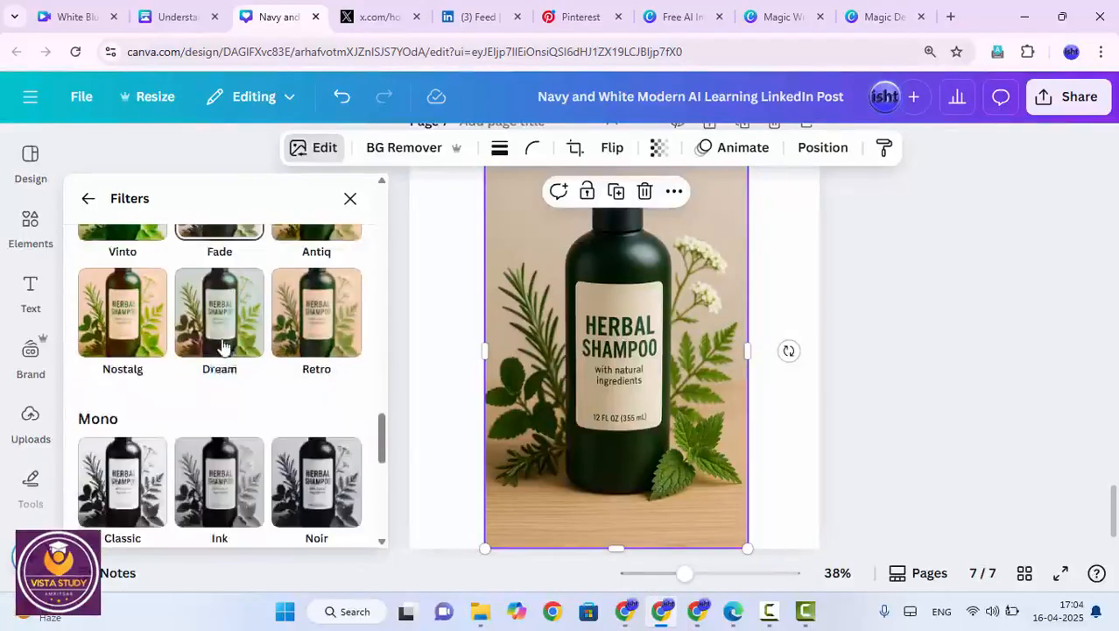
scroll(220, 345, "down", 1)
scroll(205, 338, "up", 18)
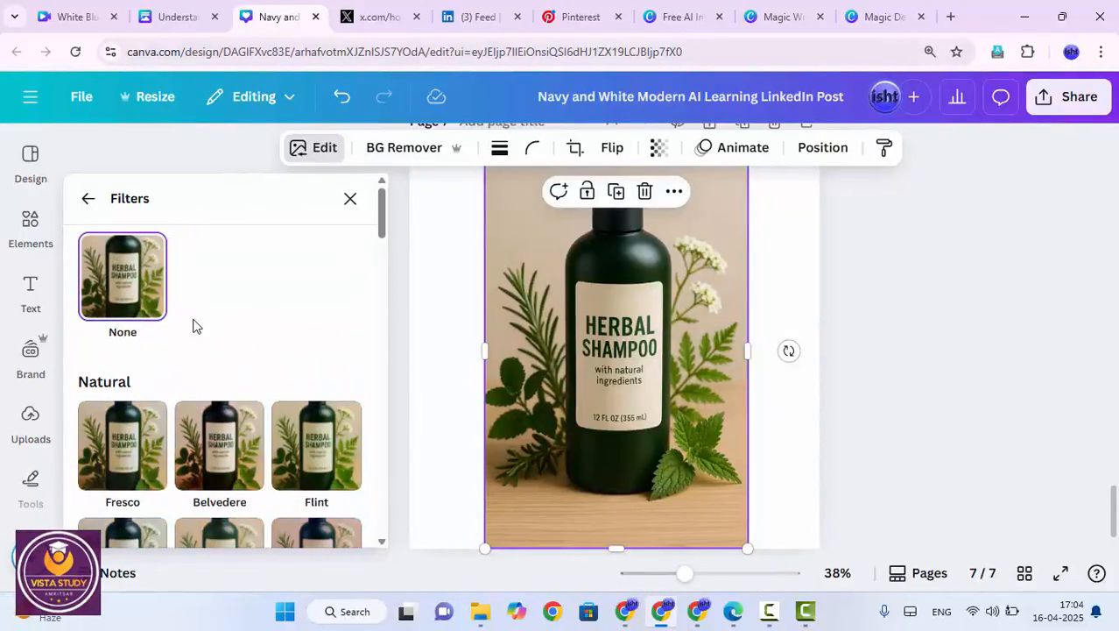
Try the Natural filters Fresco, Belvedere, Flint, Luna, Aero and Myst on the picture, varying Myst's intensity
left_click(116, 436)
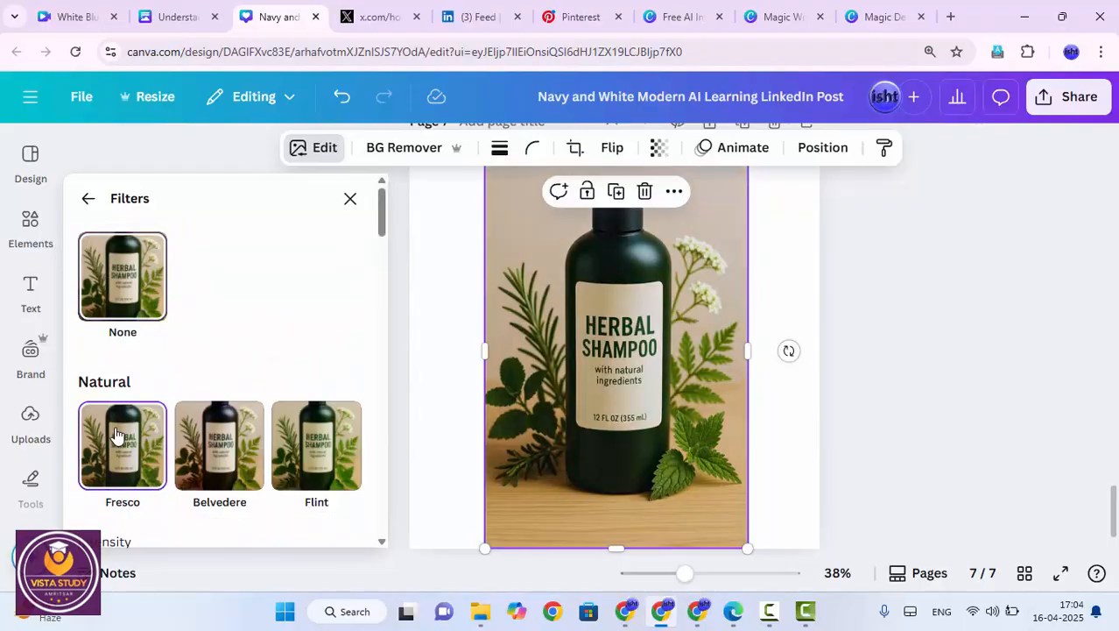
left_click(242, 445)
left_click(338, 443)
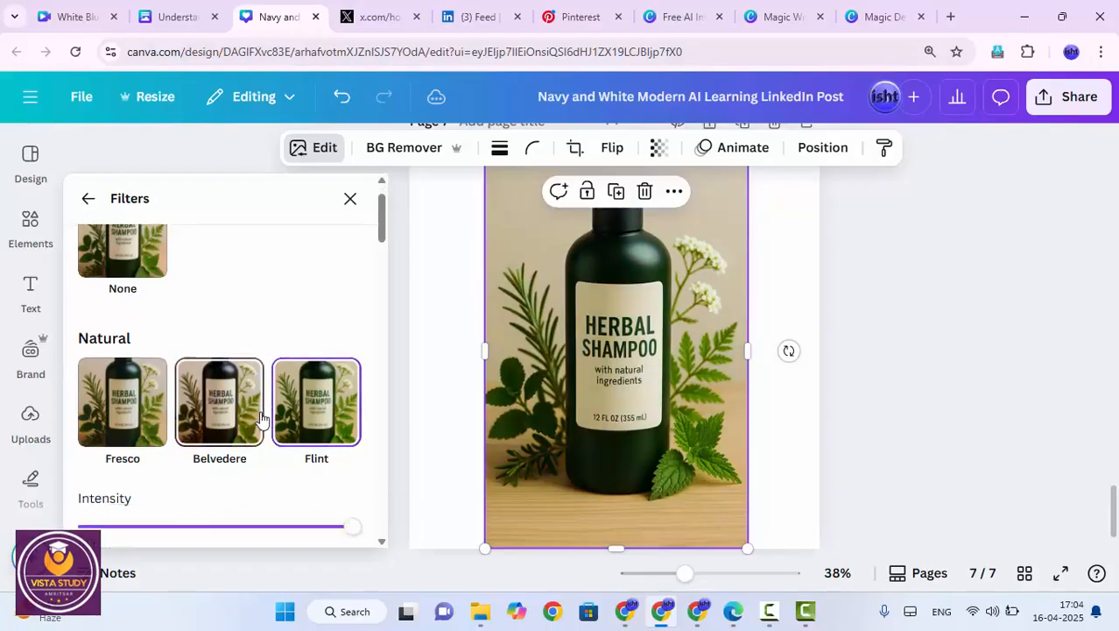
scroll(259, 421, "down", 2)
left_click(131, 477)
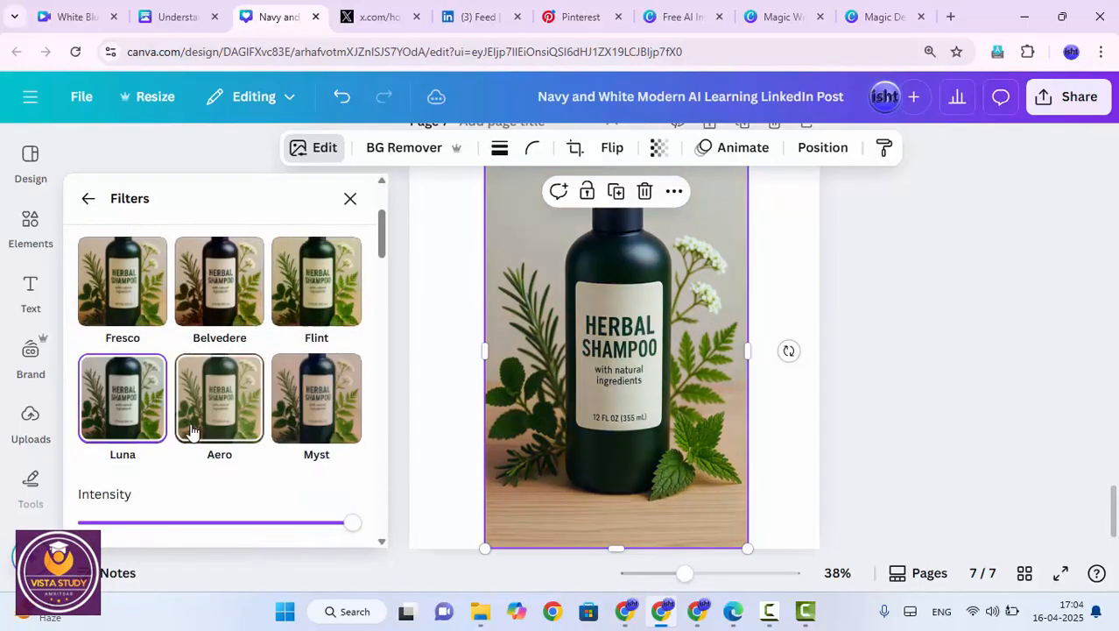
scroll(185, 430, "down", 2)
left_click(215, 258)
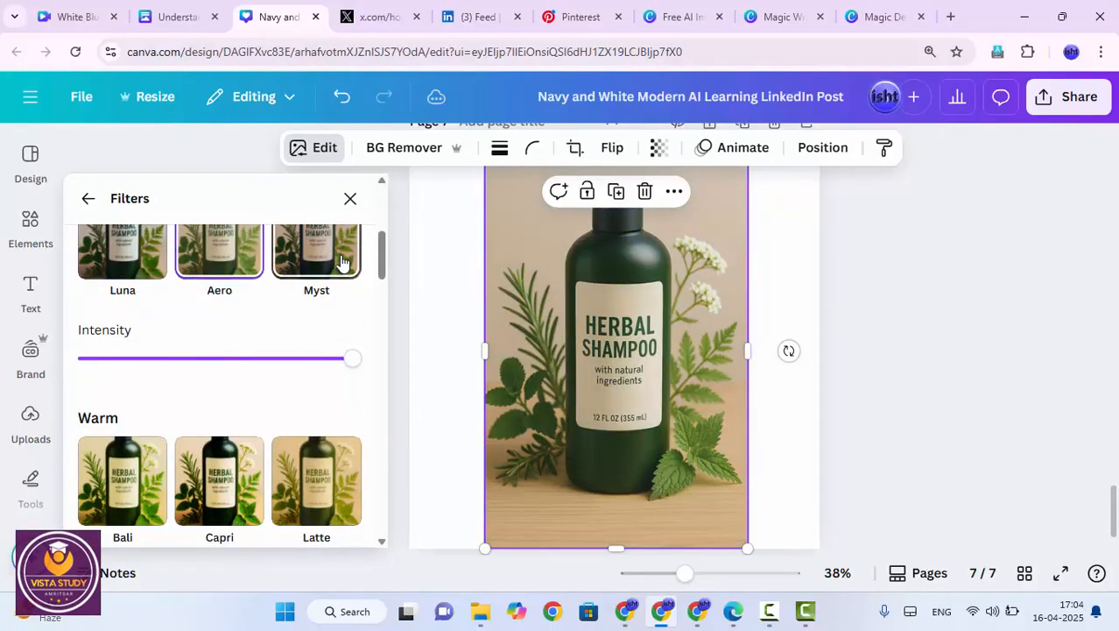
left_click(342, 261)
left_click_drag(353, 359, 155, 358)
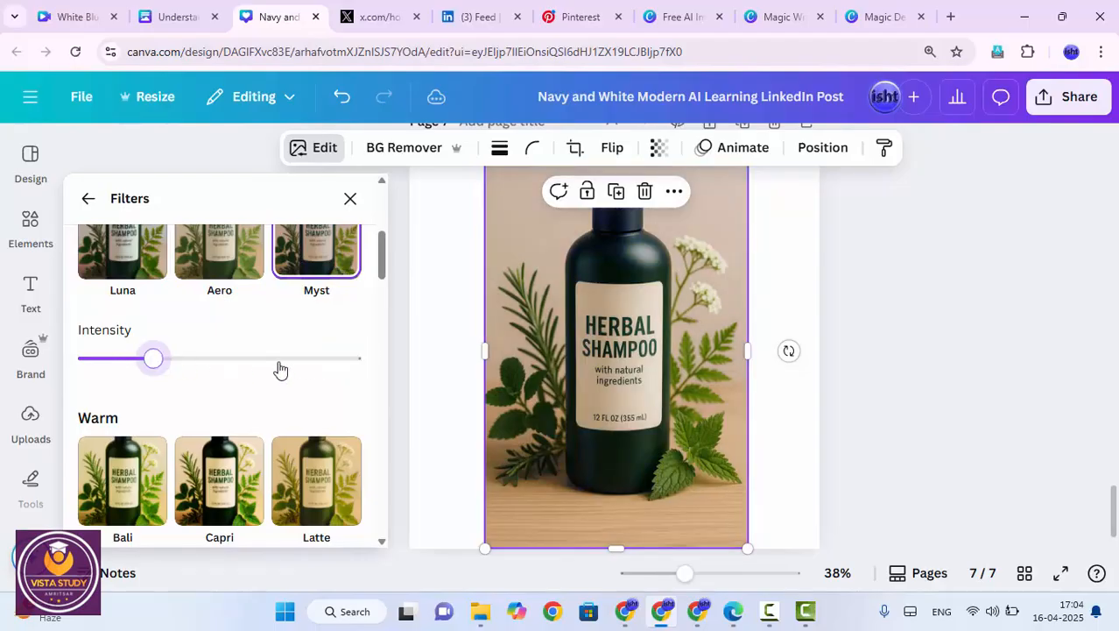
left_click(352, 358)
Apply the Capri filter from the Warm group to the herbal shampoo picture at full intensity
scroll(262, 386, "down", 1)
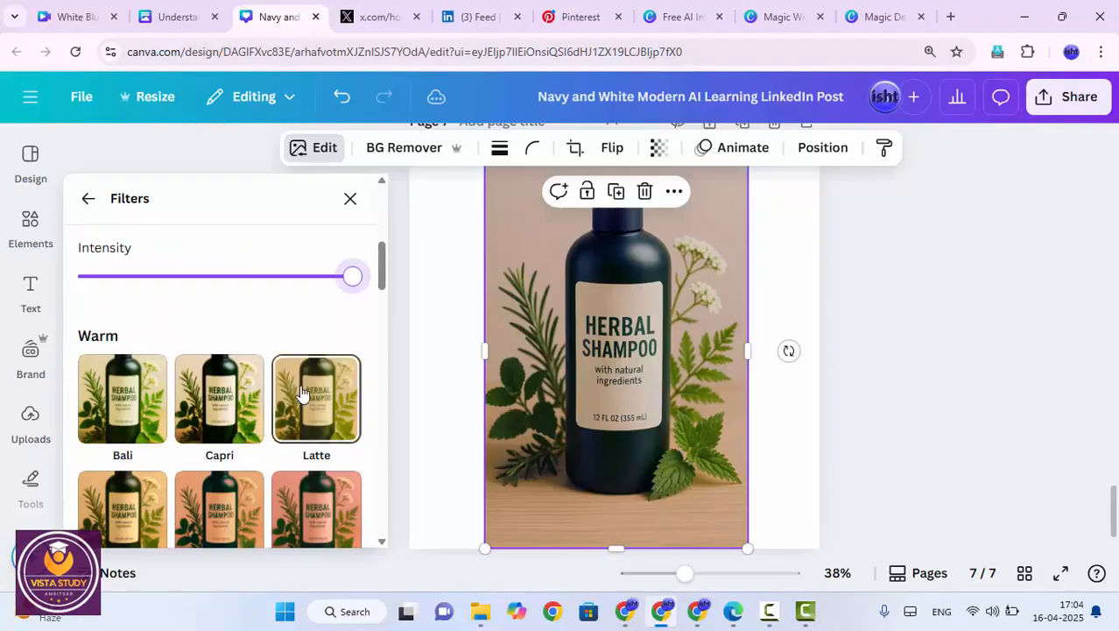
left_click(198, 392)
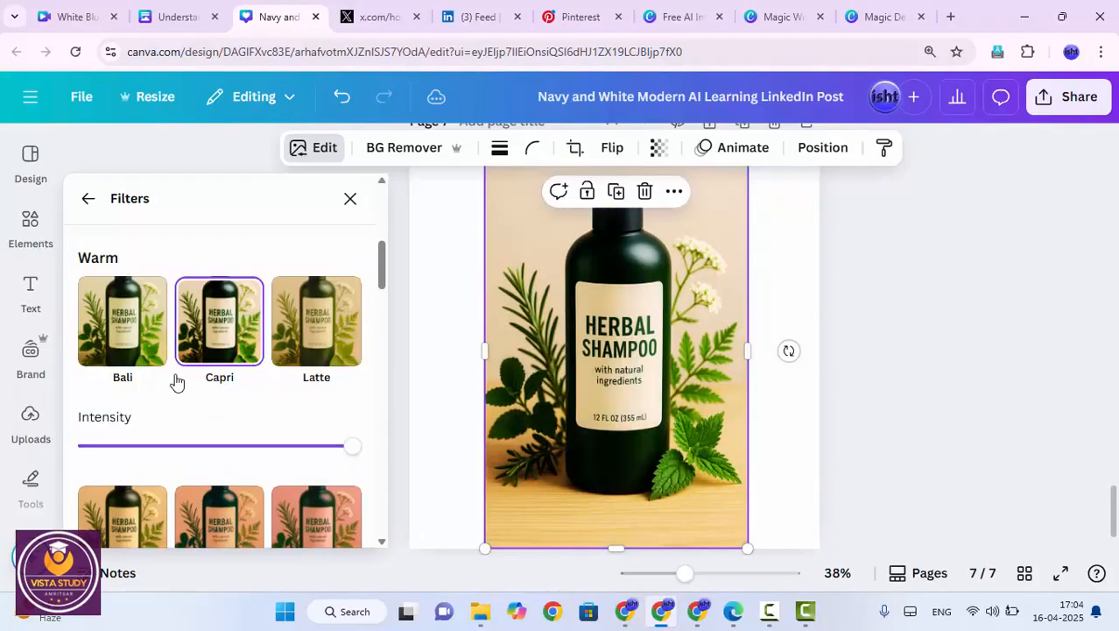
scroll(500, 347, "up", 2)
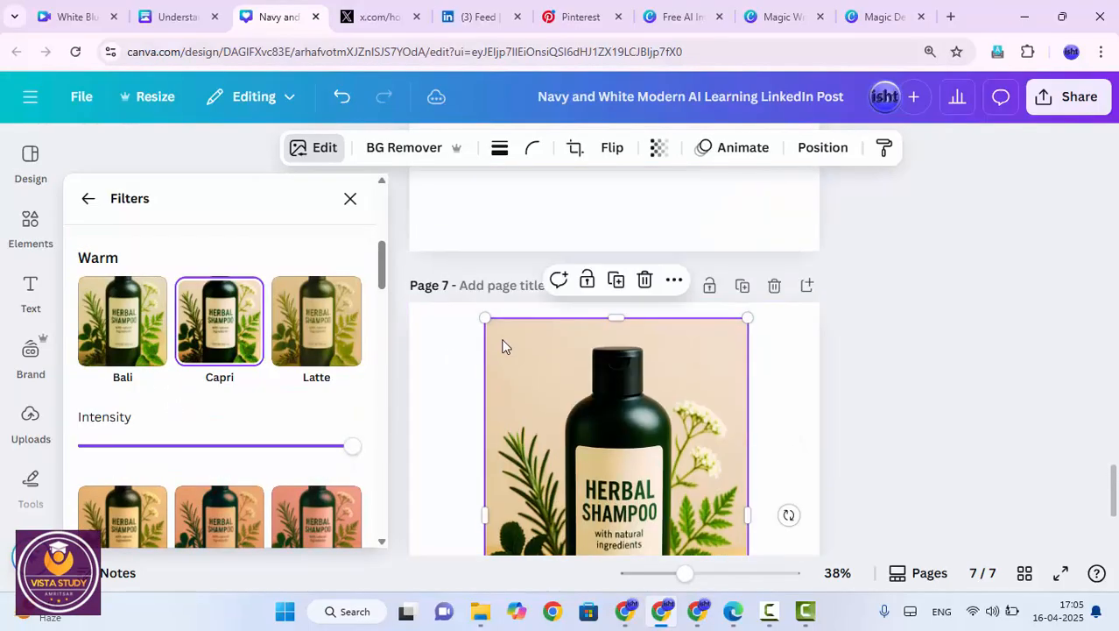
scroll(500, 354, "down", 2)
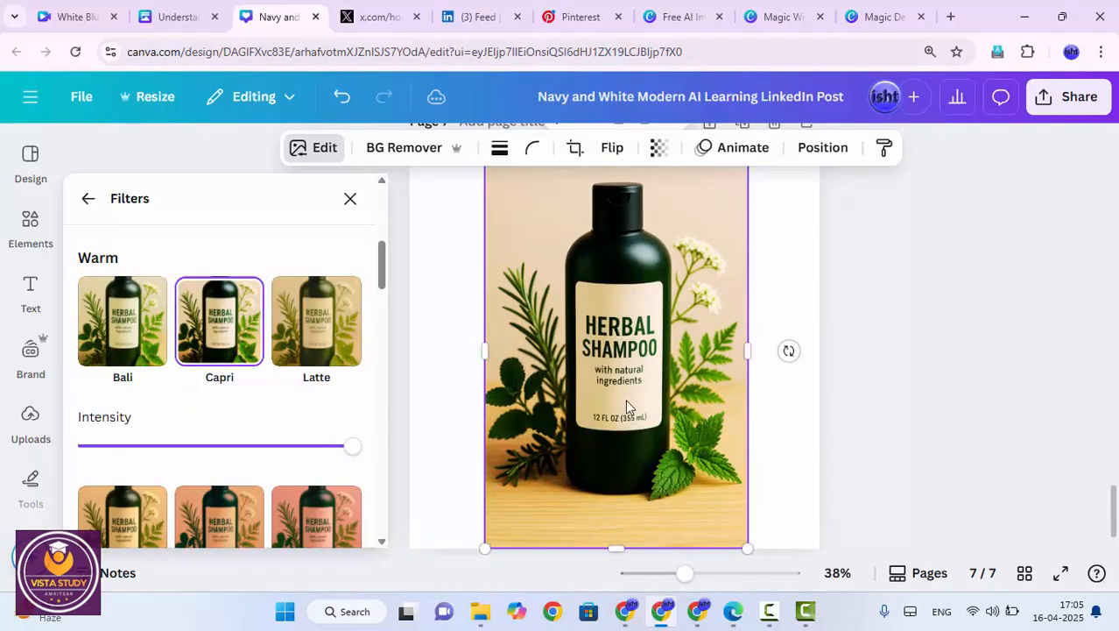
Shrink the filtered shampoo picture to about half its size in the upper part of page 7, then deselect it
scroll(765, 499, "down", 1)
left_click_drag(745, 478, 563, 334)
scroll(720, 330, "up", 2)
left_click(661, 340)
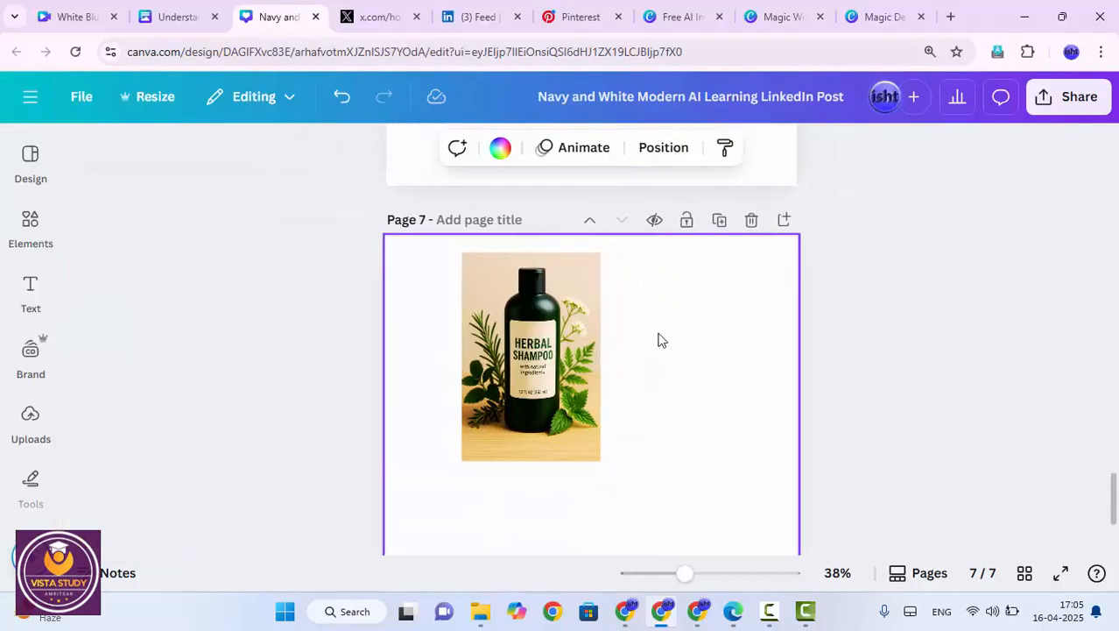
Place a second, unfiltered copy of the uploaded shampoo picture on page 7, aligned beside the filtered one
left_click(31, 420)
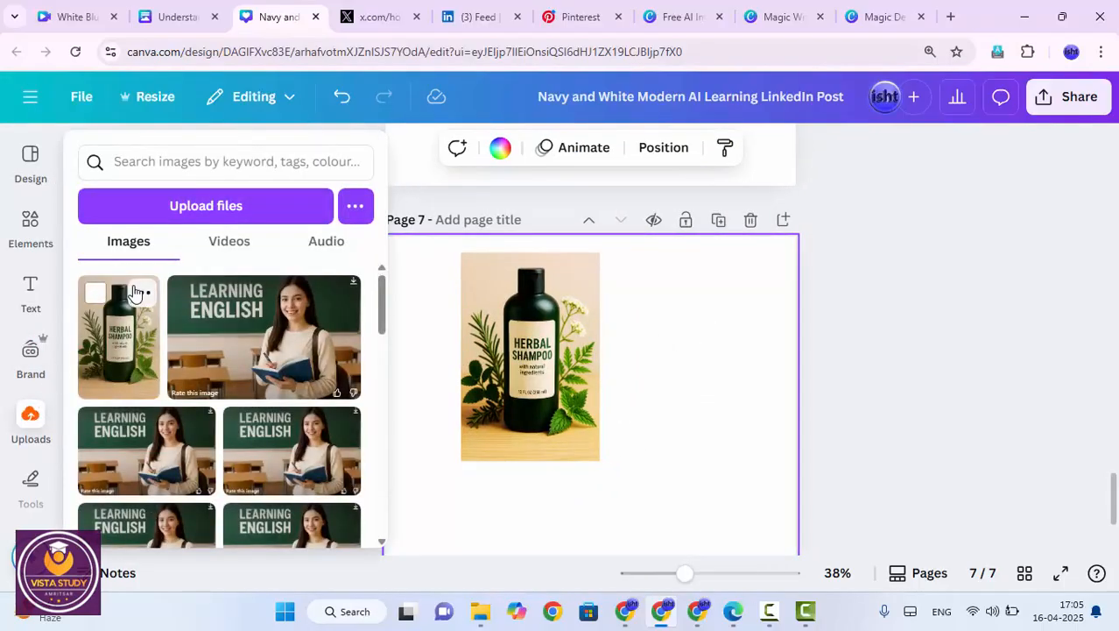
left_click_drag(134, 293, 682, 367)
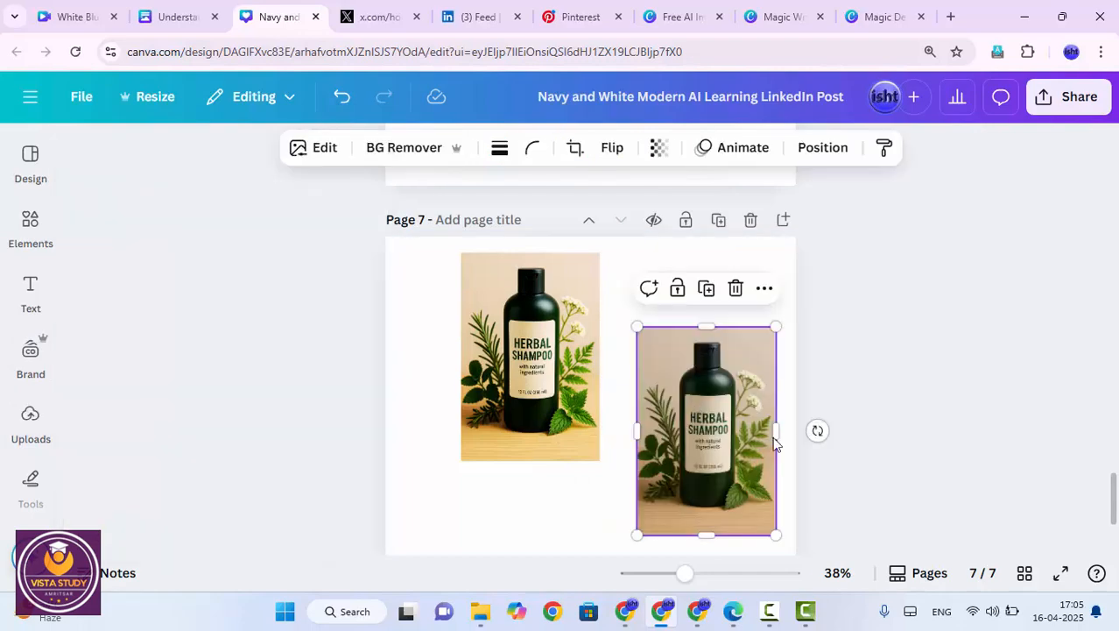
left_click_drag(775, 533, 750, 455)
Enlarge the page view to 65% and compare the Capri-filtered picture with the unfiltered copy
mouse_move(685, 574)
left_mouse_down()
mouse_move(716, 574)
mouse_move(707, 573)
left_mouse_up()
scroll(534, 403, "down", 1)
scroll(534, 403, "up", 1)
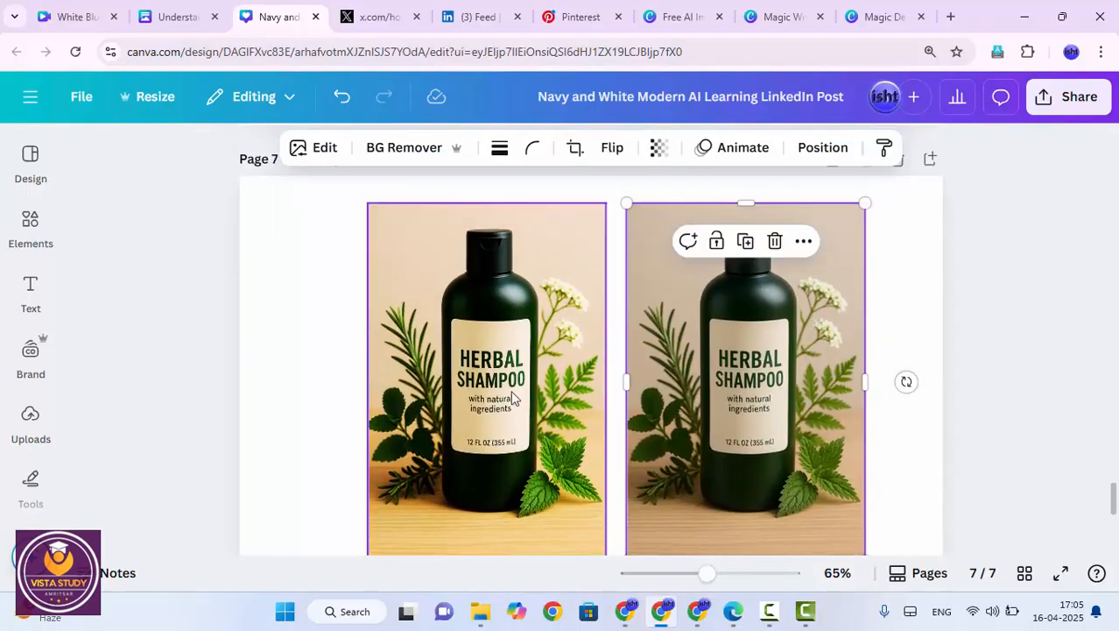
left_click(536, 402)
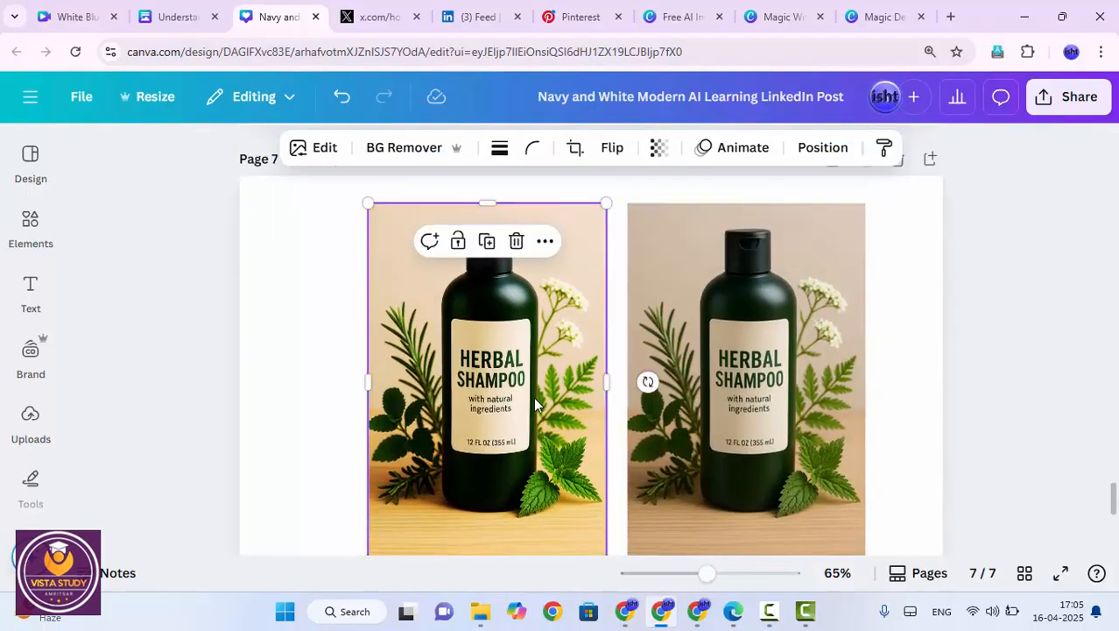
left_click(761, 386)
left_click(534, 395)
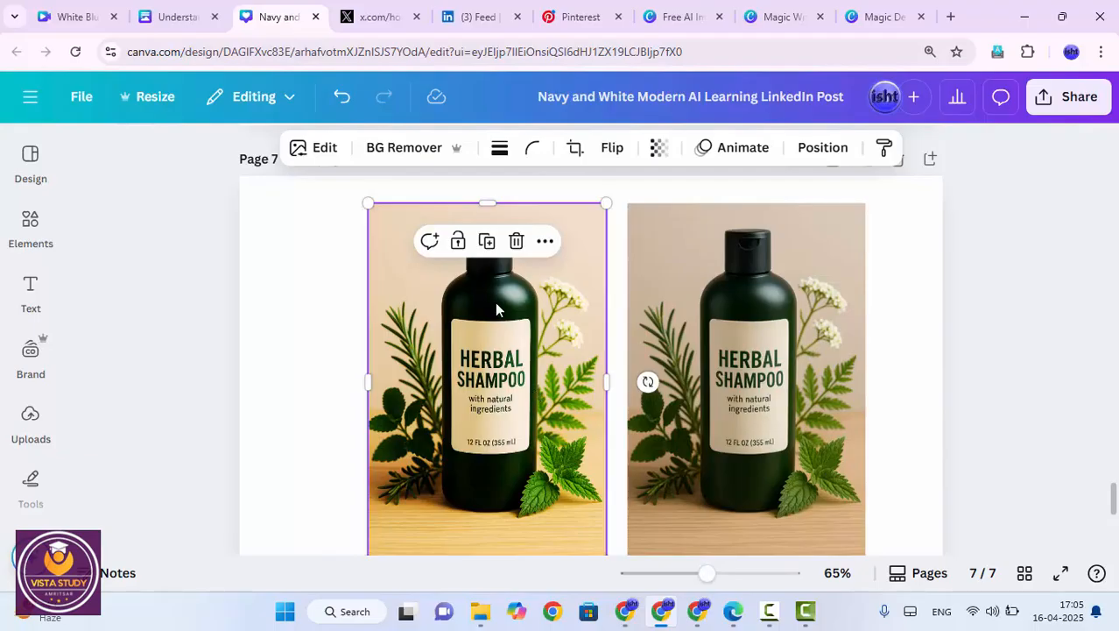
Reopen the filter collection for the filtered picture, review its groups through Mono, and return to the main image options
left_click(318, 155)
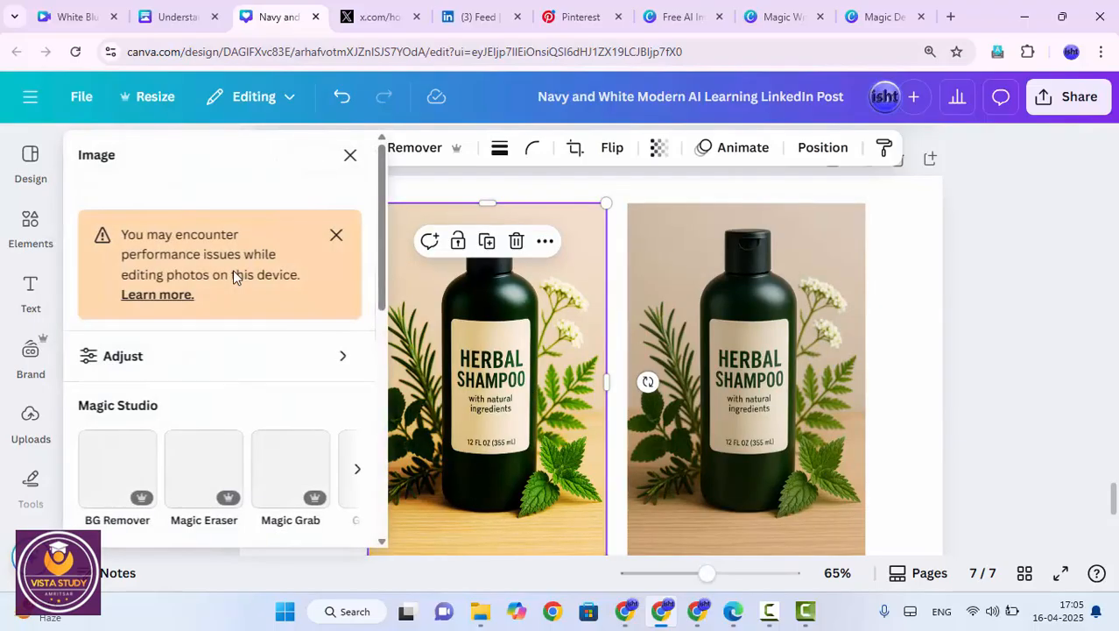
scroll(211, 359, "down", 3)
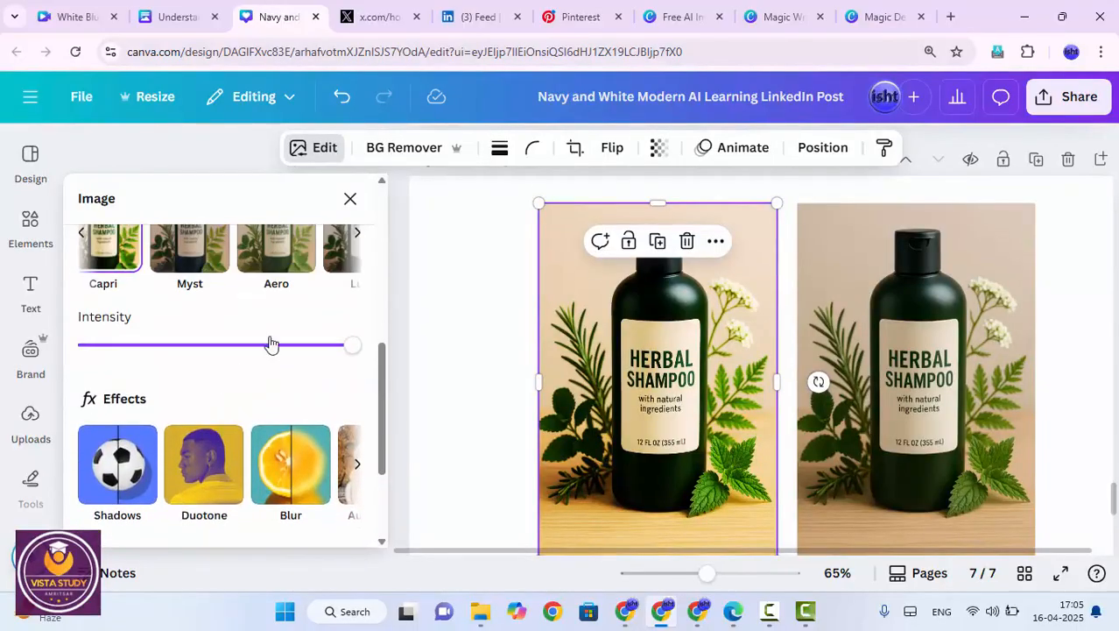
left_click(350, 338)
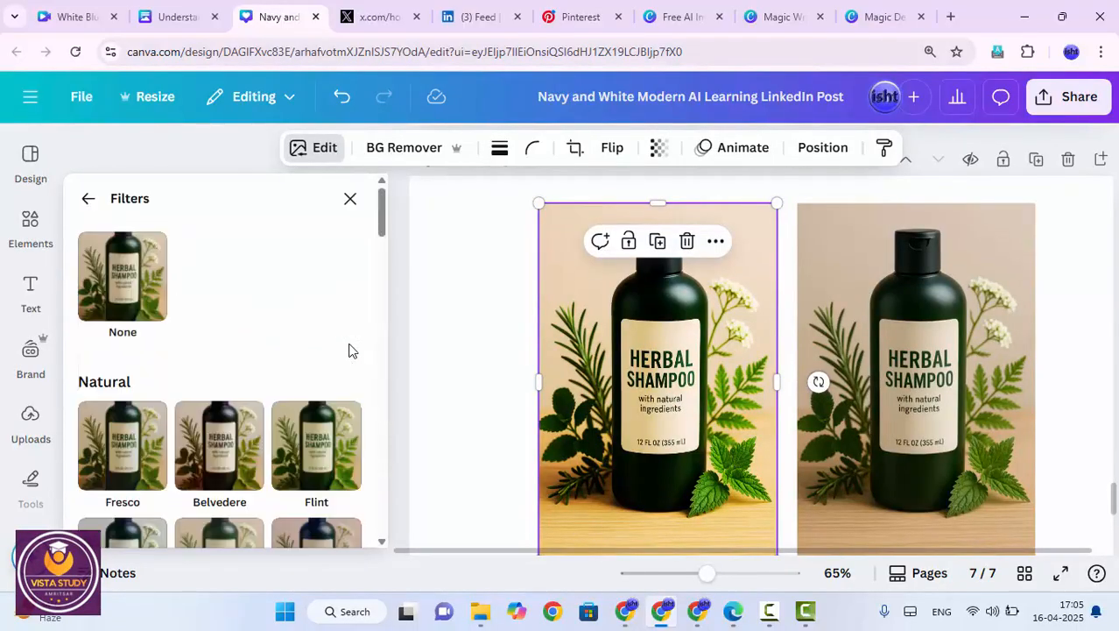
scroll(342, 360, "down", 6)
scroll(329, 366, "down", 5)
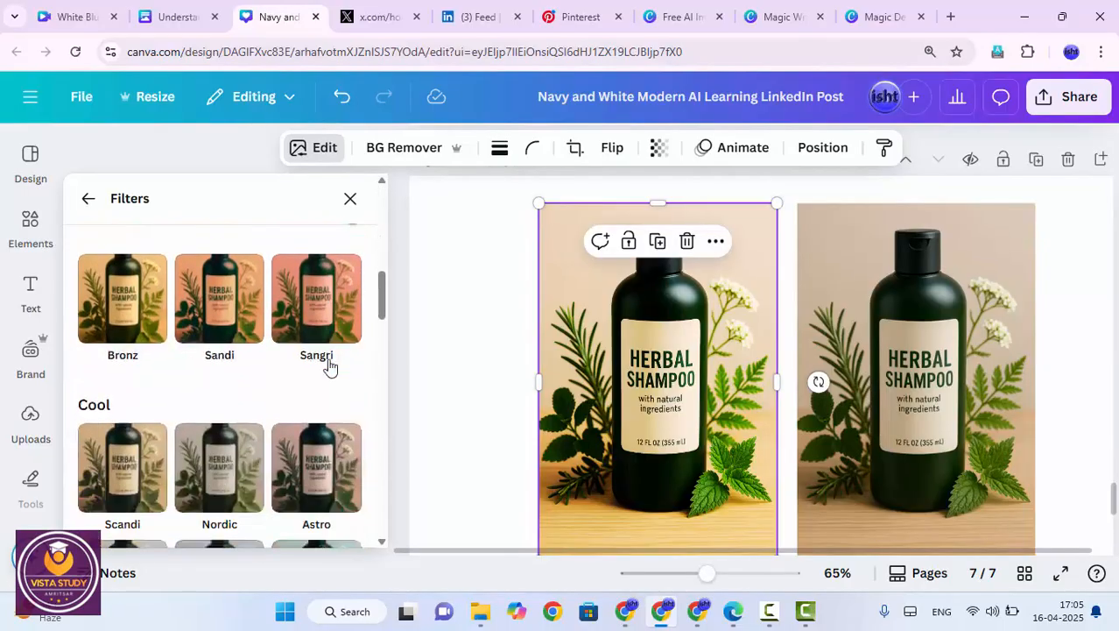
scroll(326, 366, "down", 7)
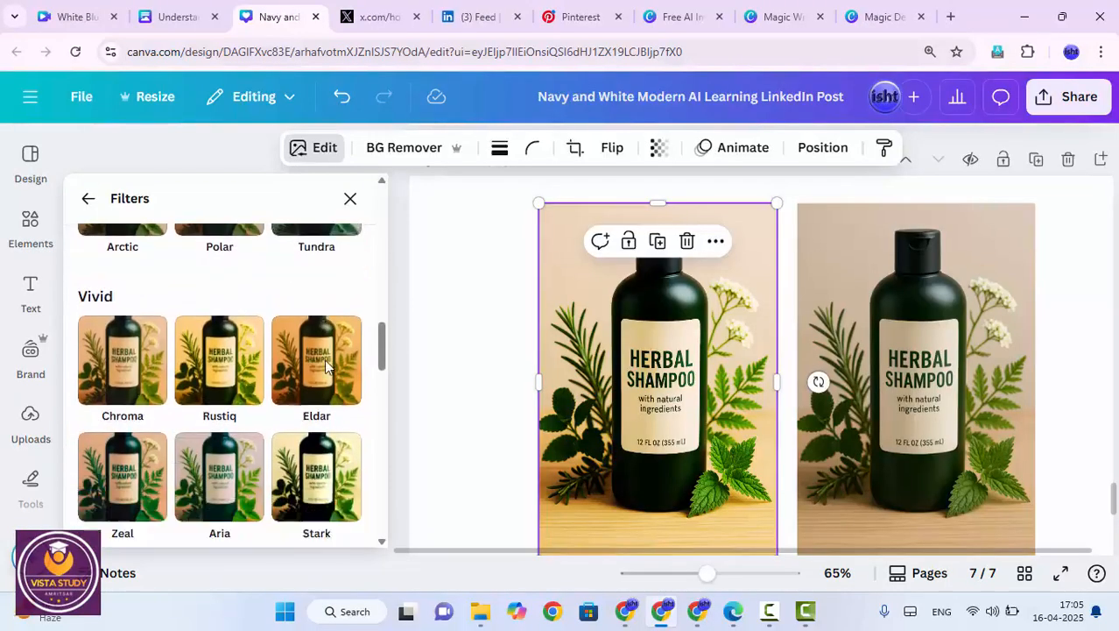
scroll(326, 366, "down", 8)
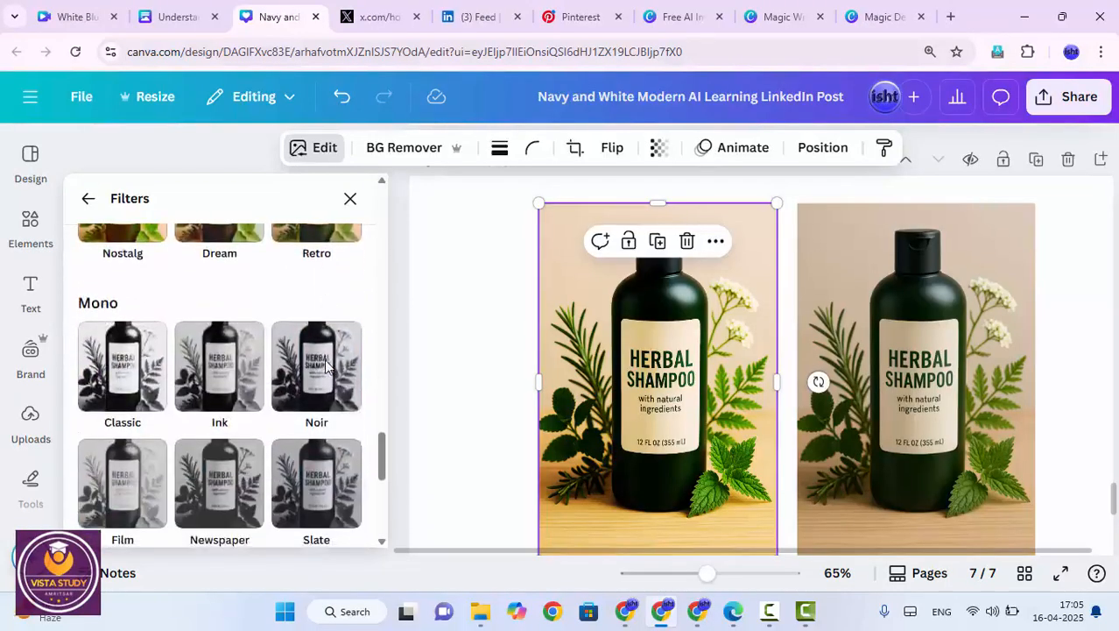
scroll(324, 359, "up", 12)
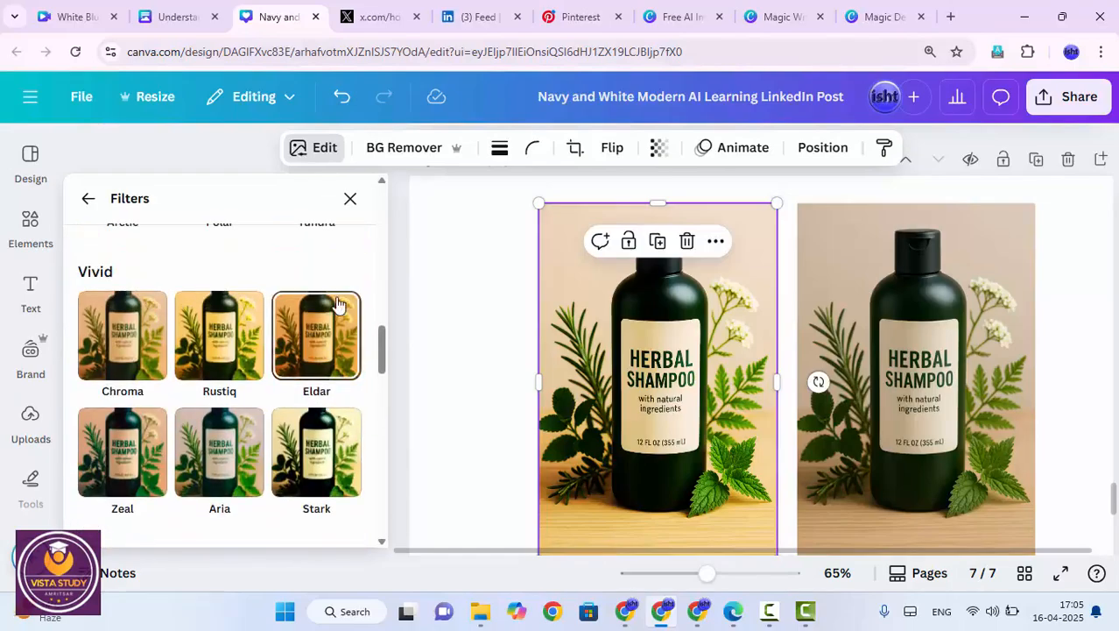
left_click(87, 202)
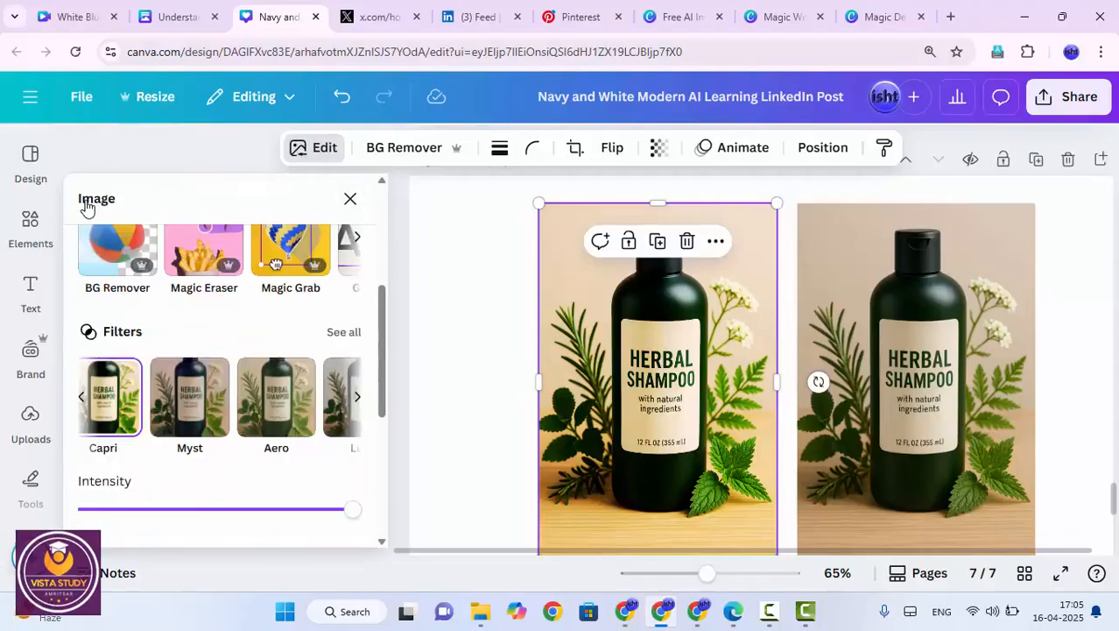
Examine the Duotone presets and the Blur brush settings for the unfiltered picture, returning to the main image options
left_click(855, 416)
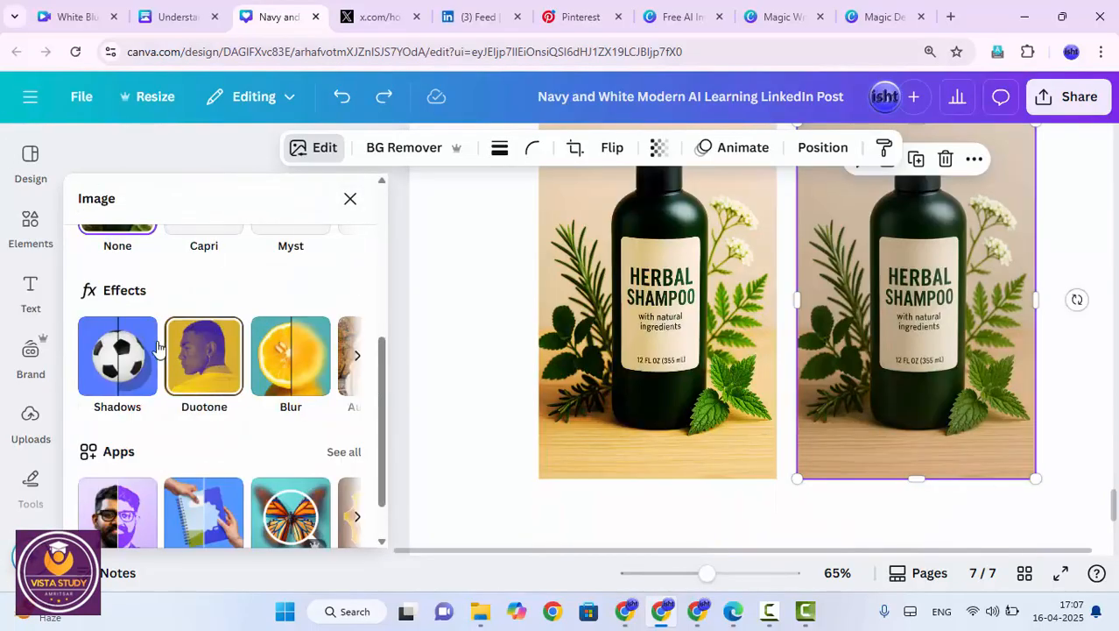
left_click(189, 382)
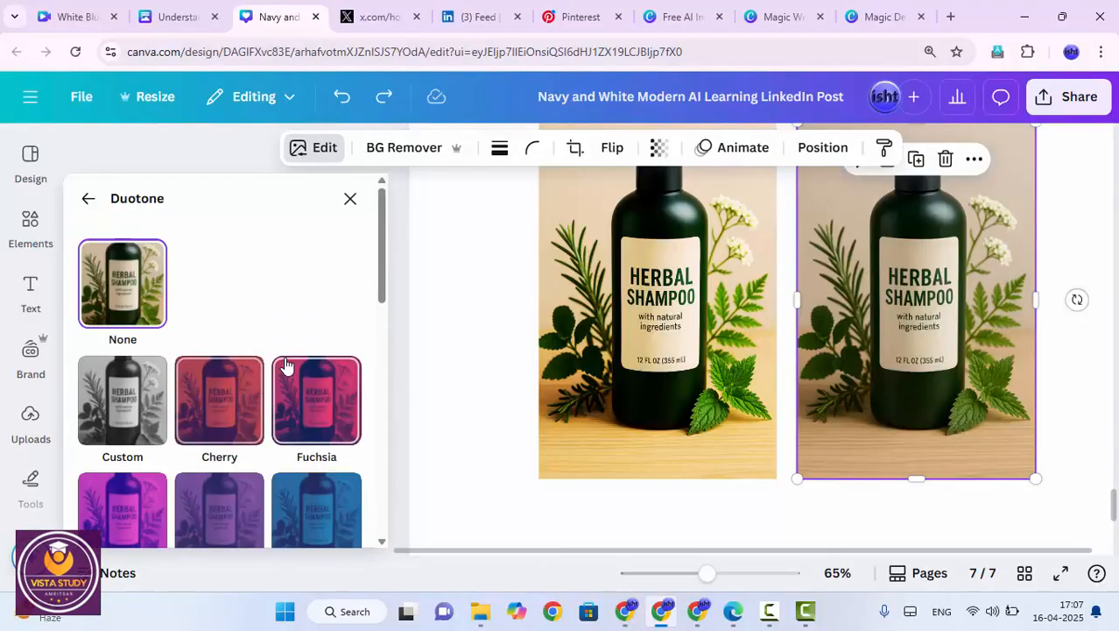
scroll(237, 416, "down", 10)
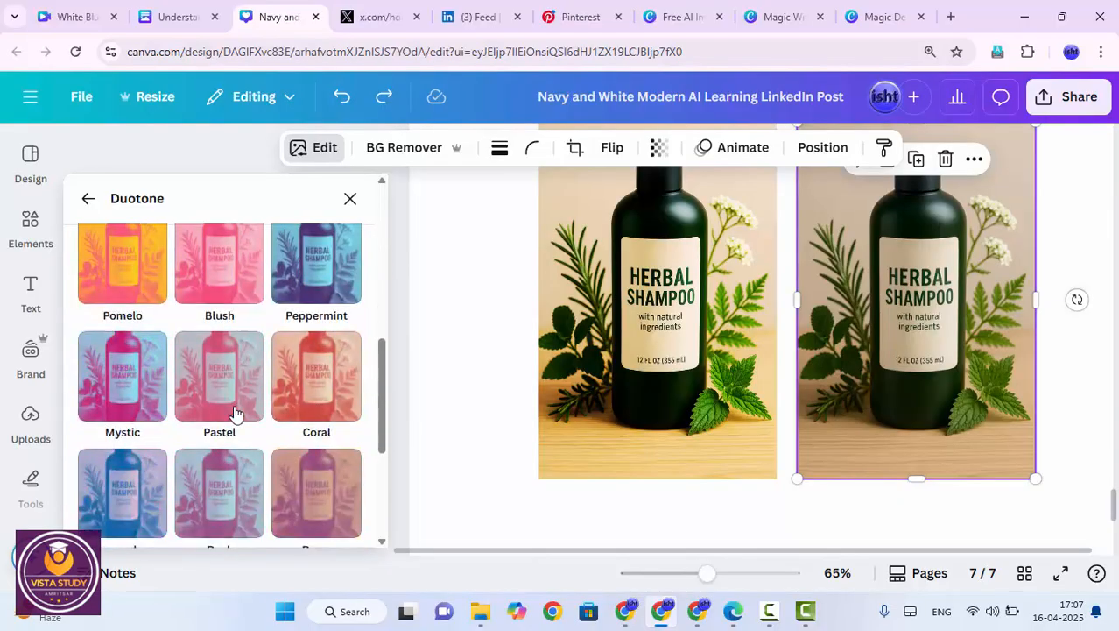
scroll(175, 302, "up", 10)
left_click(91, 201)
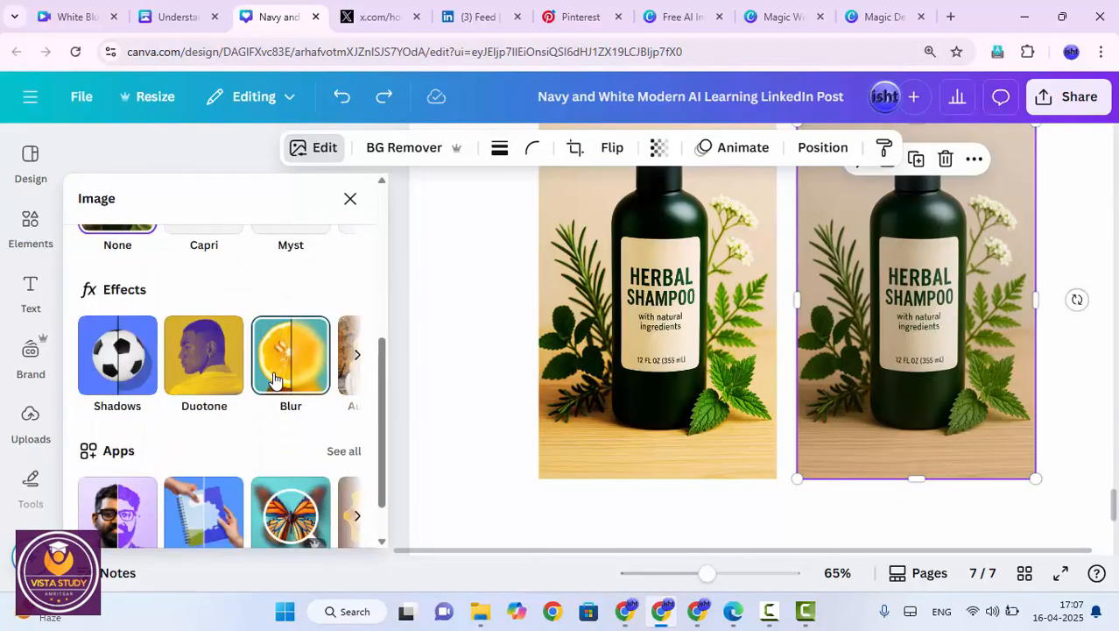
left_click(276, 380)
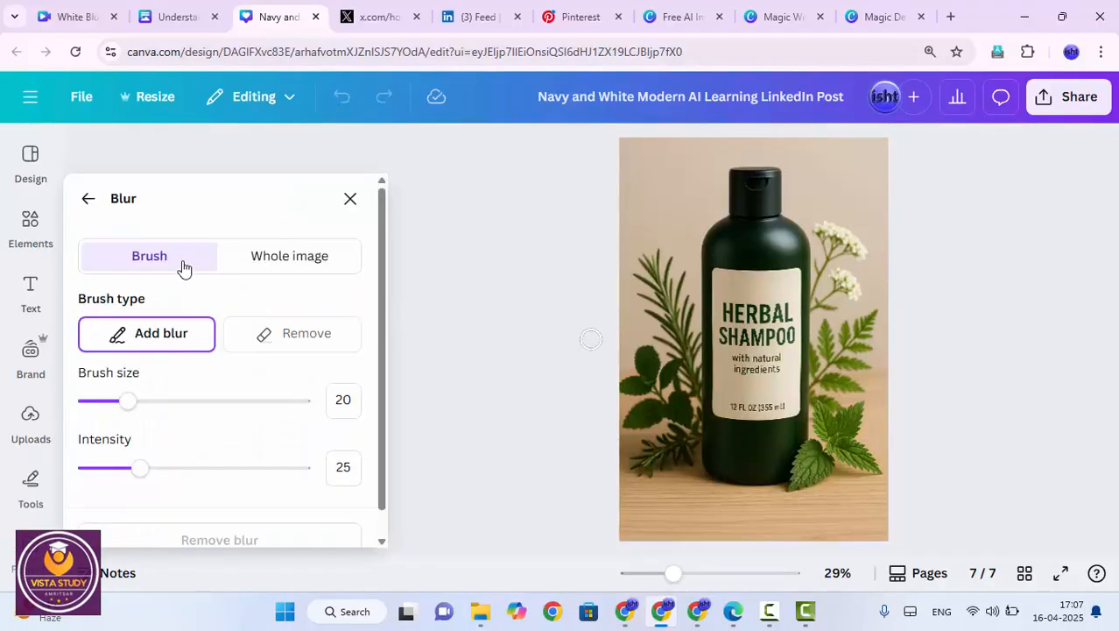
left_click(88, 198)
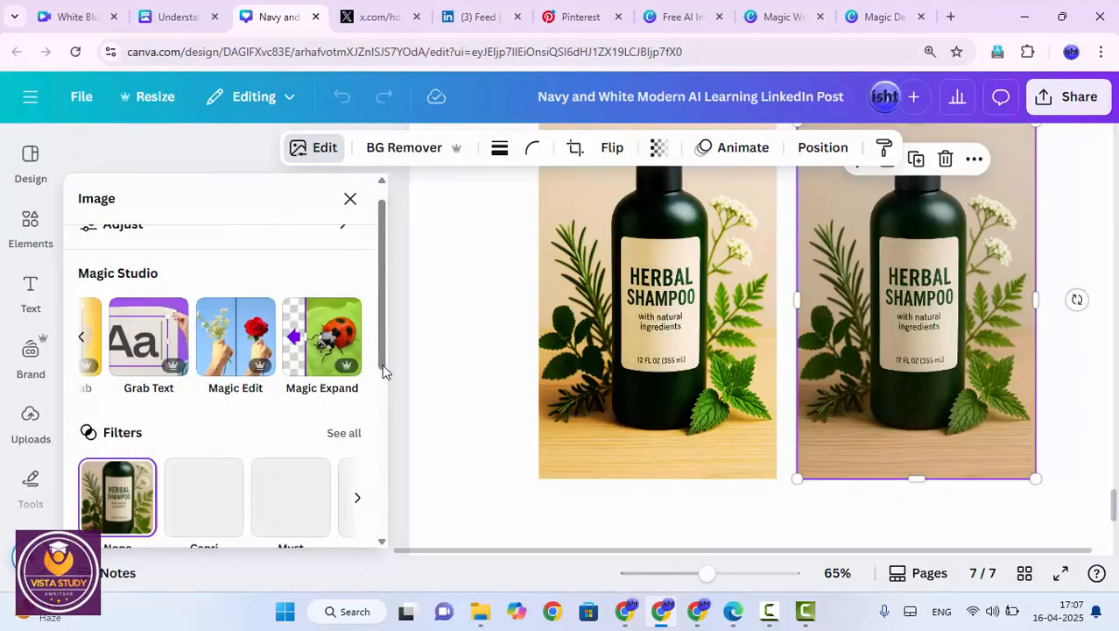
Apply the Auto Focus effect to the unfiltered shampoo picture and raise its blur intensity
scroll(382, 369, "down", 5)
left_click(357, 302)
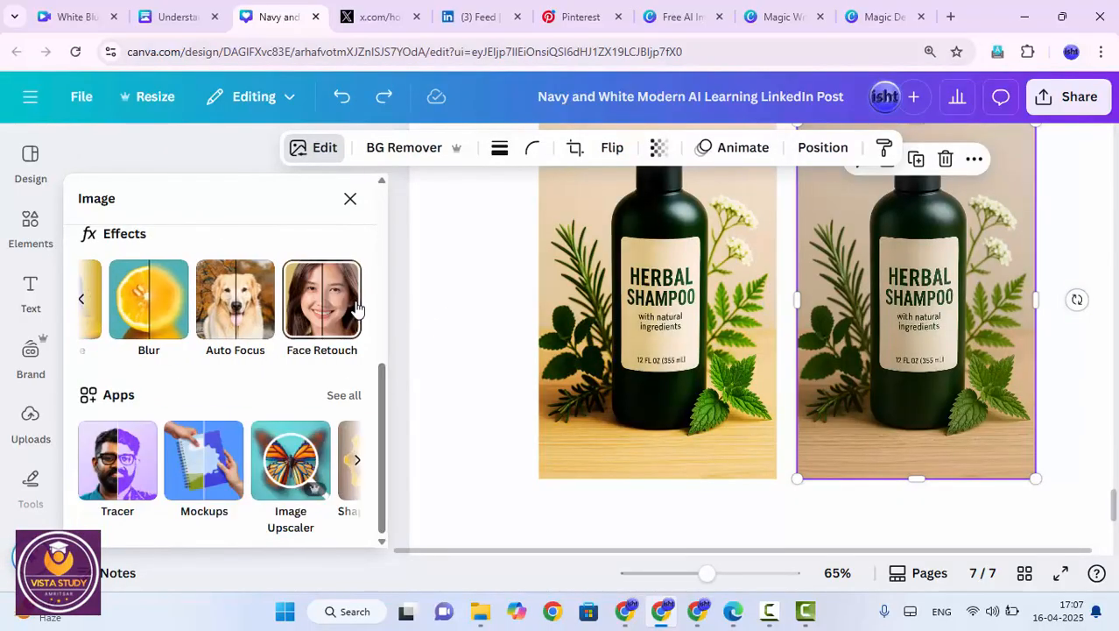
left_click(238, 314)
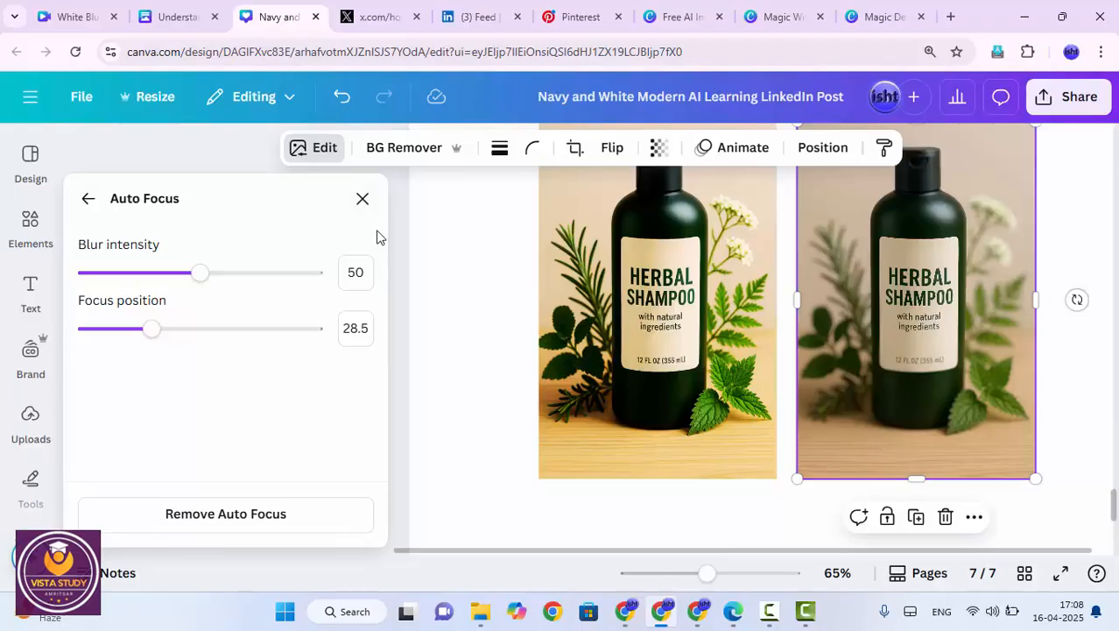
left_click(249, 282)
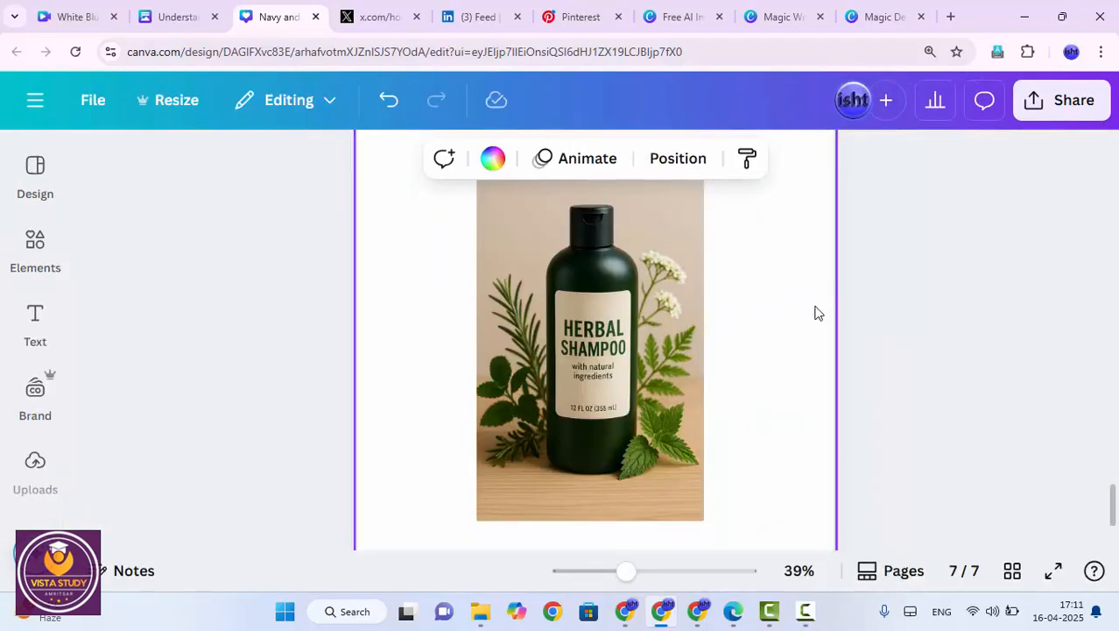
Apply Auto-adjust to the whole shampoo picture on page 7
left_click(638, 320)
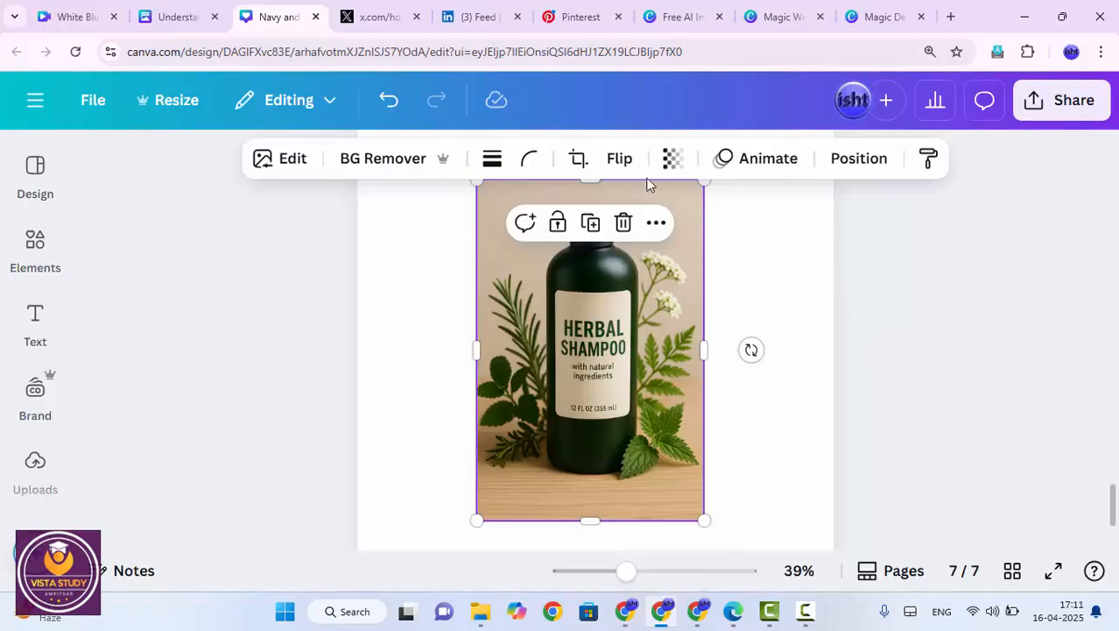
left_click(293, 160)
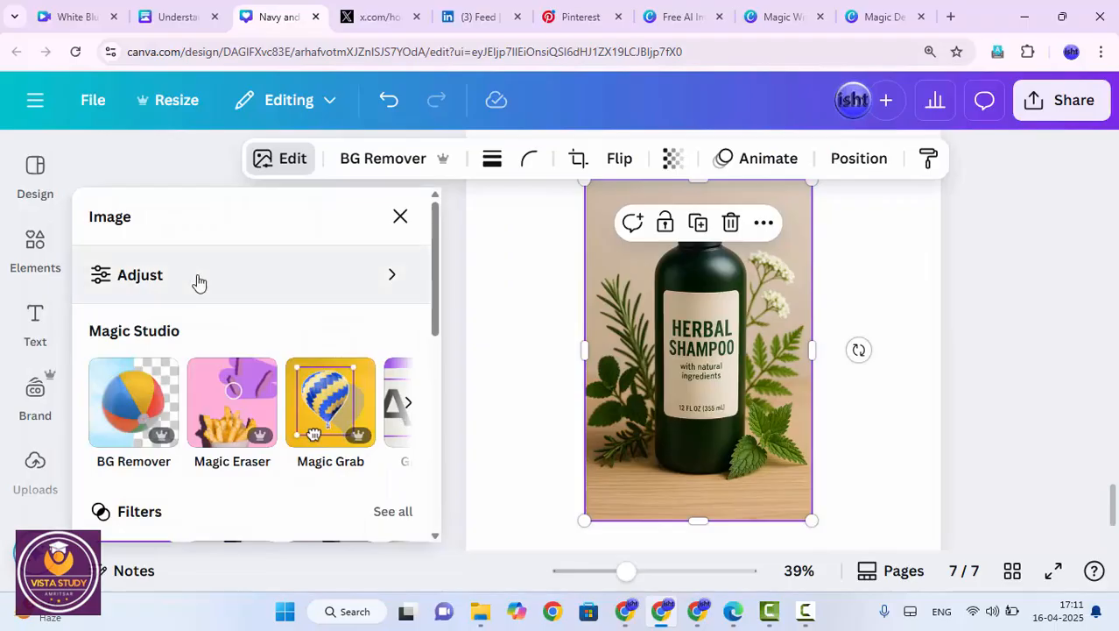
left_click(199, 282)
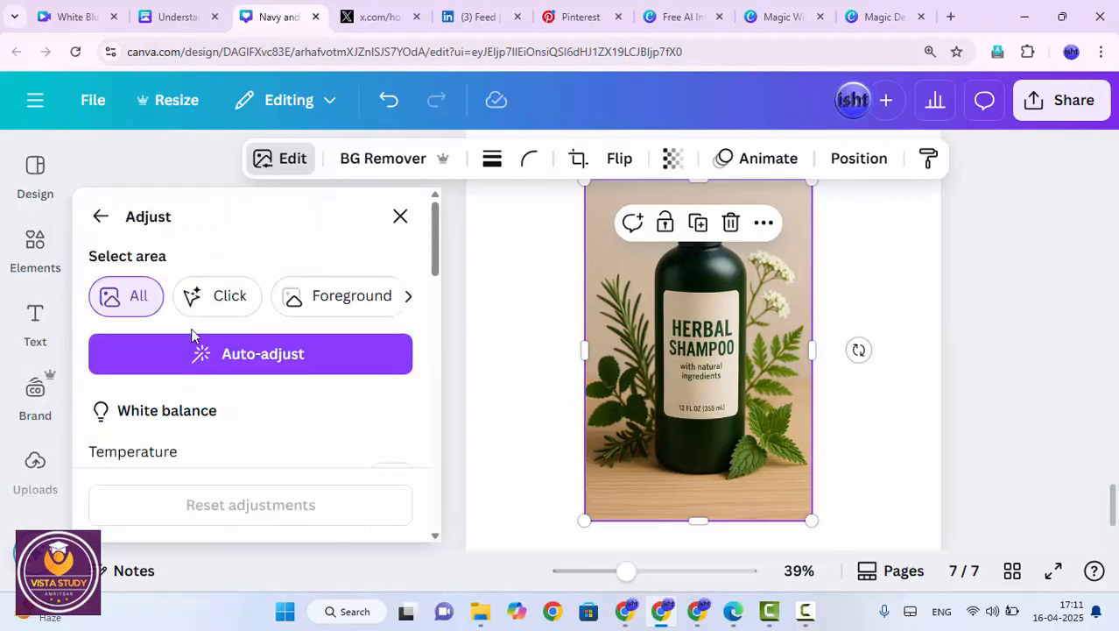
scroll(195, 342, "down", 1)
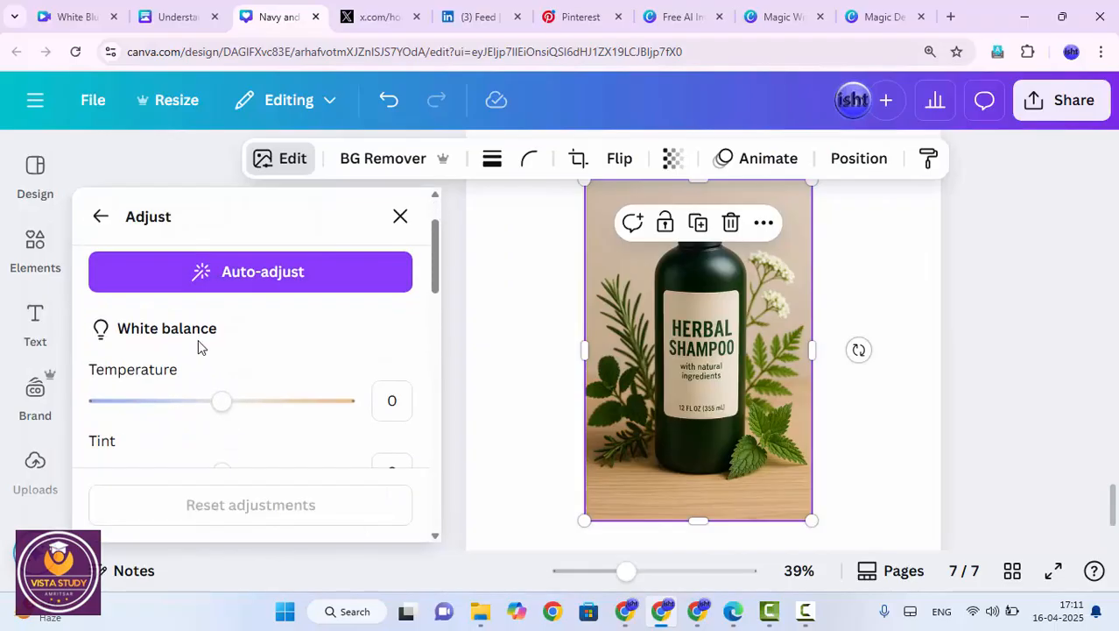
left_click(246, 287)
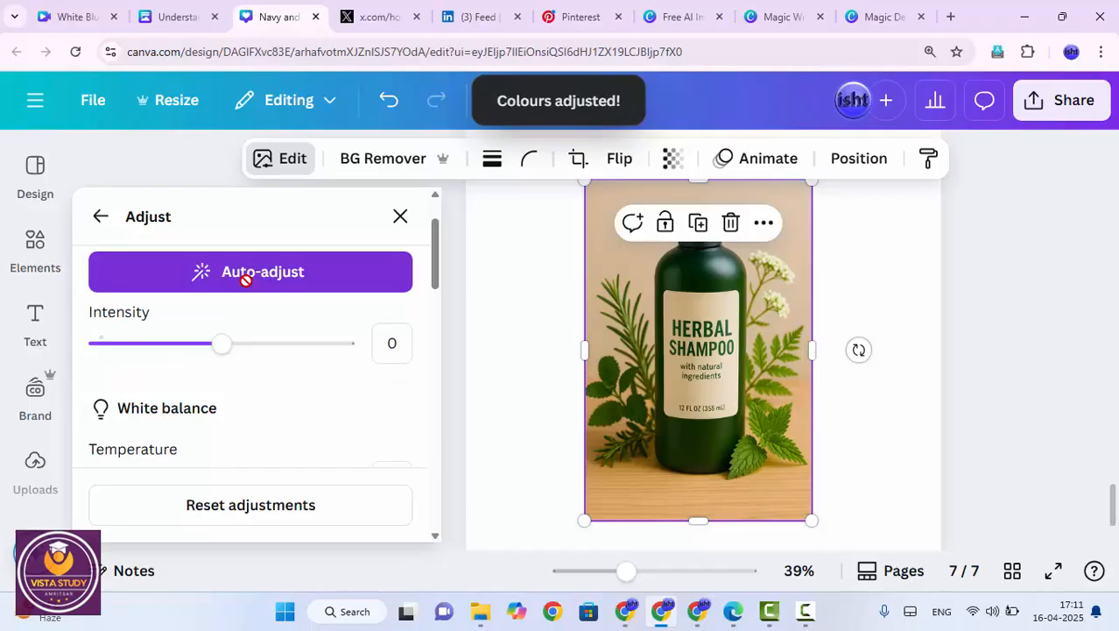
left_click(883, 283)
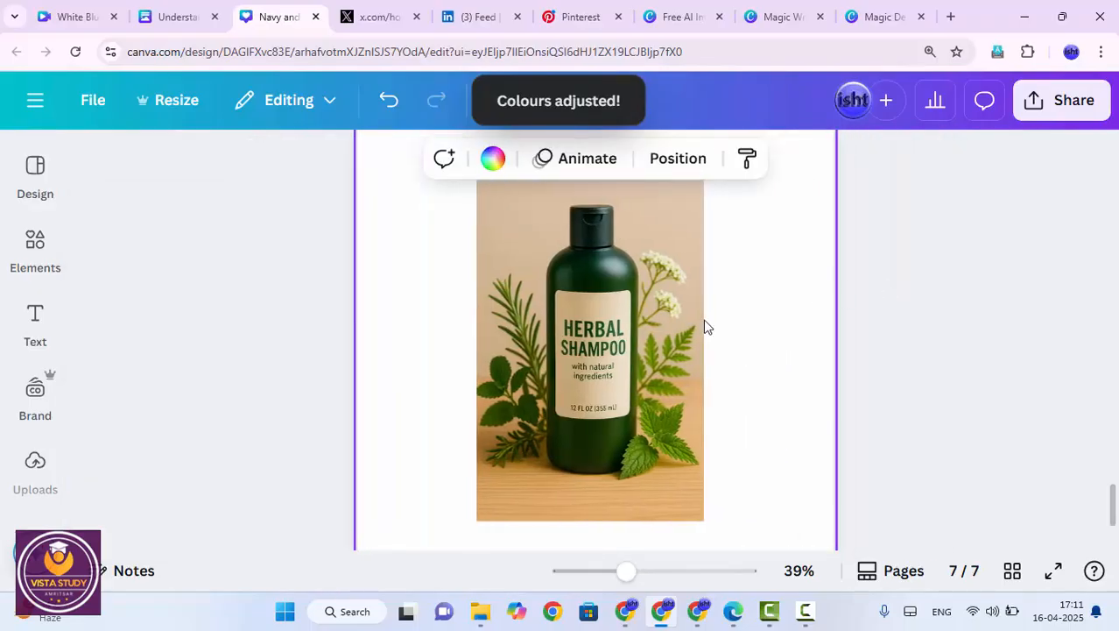
Move the auto-adjusted picture to one side of page 7 and place an unadjusted copy of the uploaded shampoo picture beside it
left_click(700, 322)
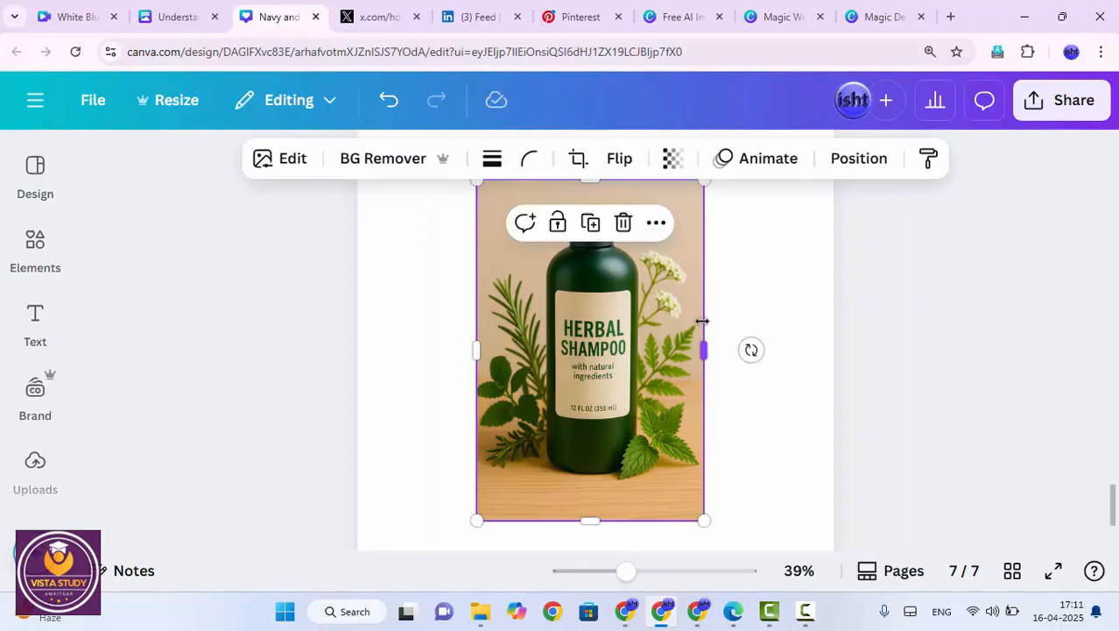
left_click_drag(549, 343, 475, 329)
left_click(663, 350)
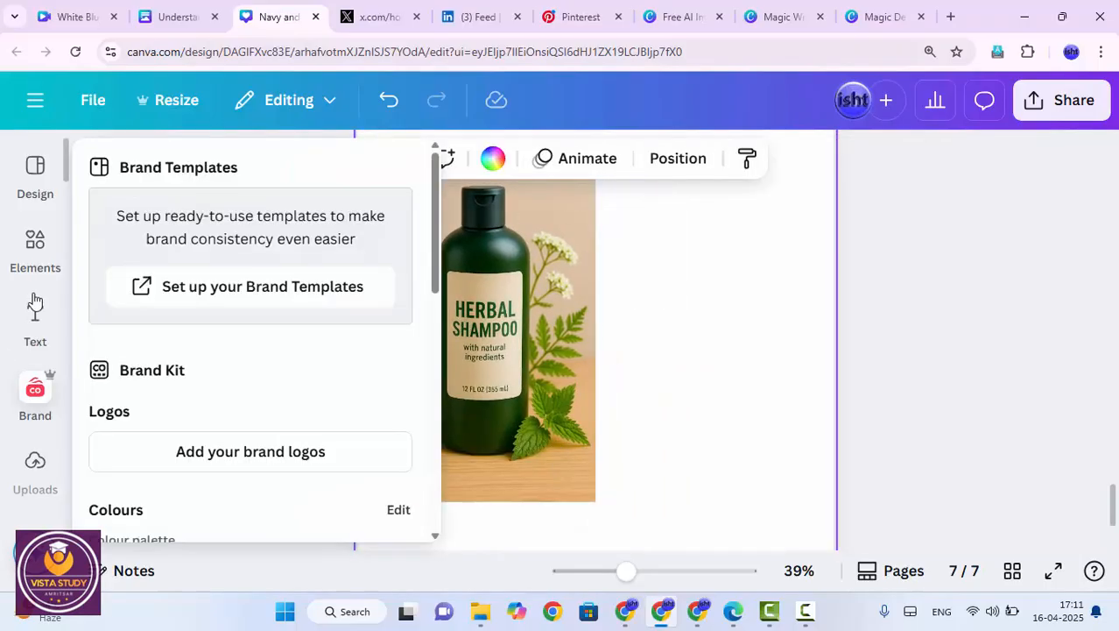
left_click(35, 464)
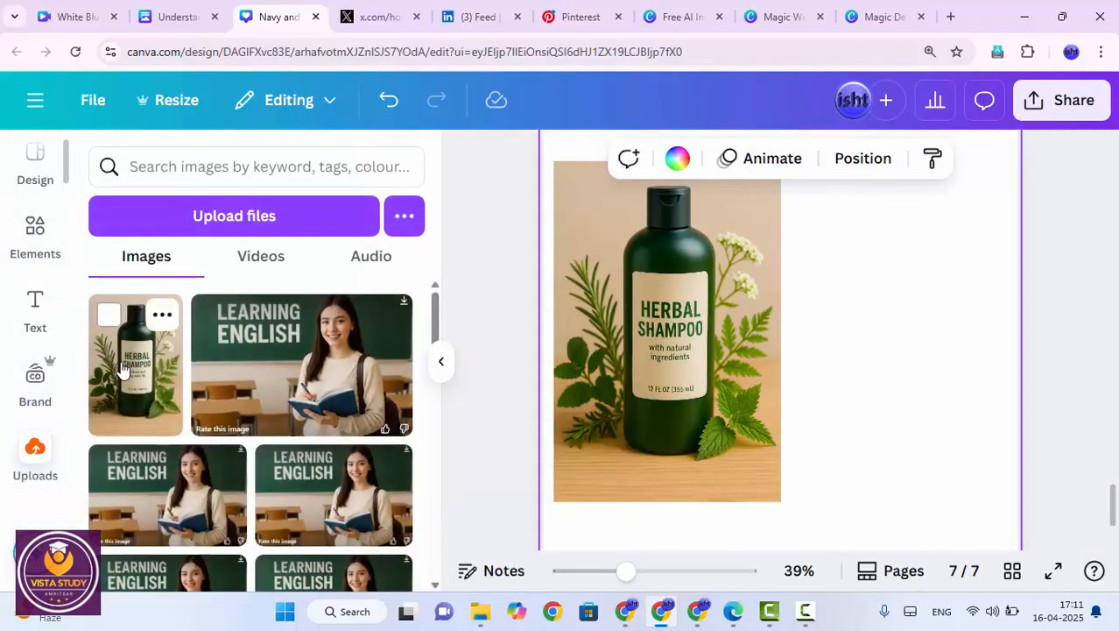
left_click_drag(123, 372, 820, 238)
scroll(927, 368, "up", 2)
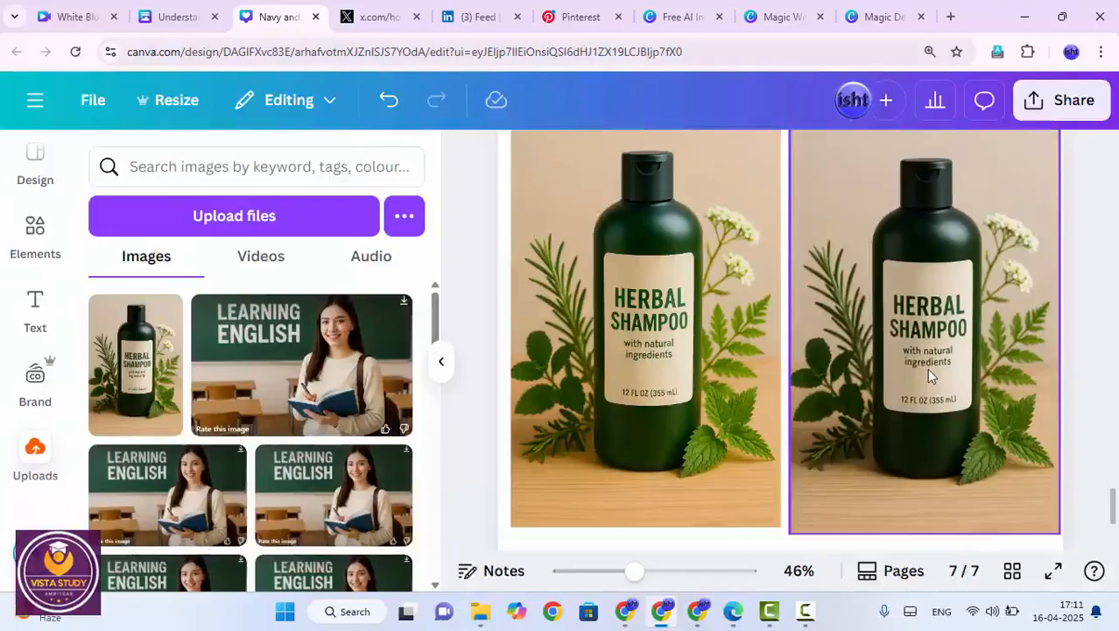
Shrink the unadjusted copy slightly to match the auto-adjusted picture's size, and compare both pictures
left_click(689, 389)
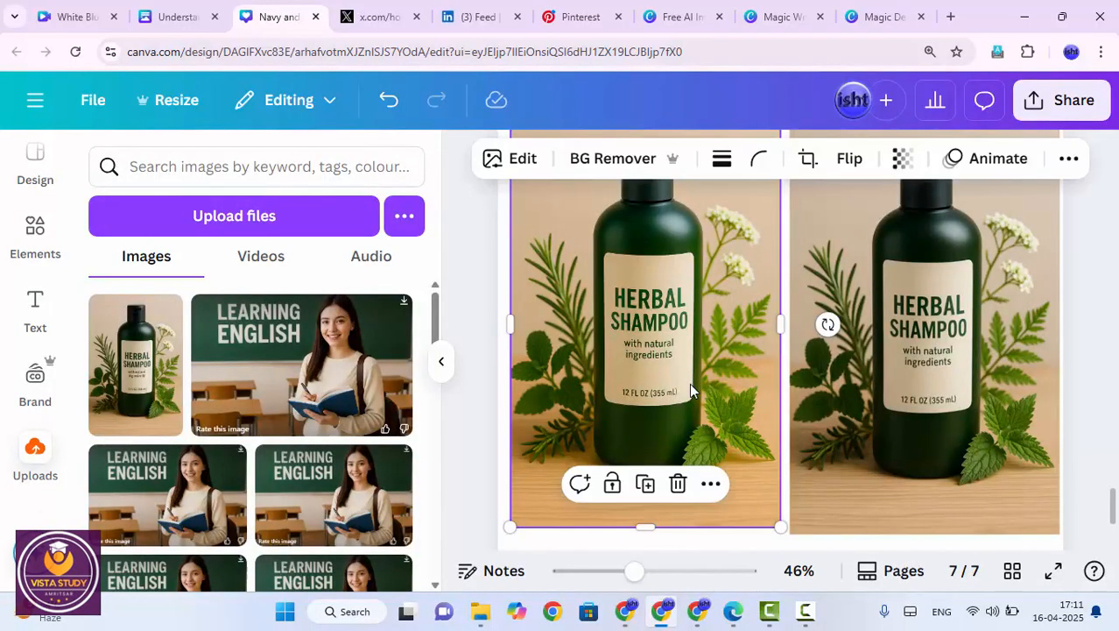
left_click(837, 359)
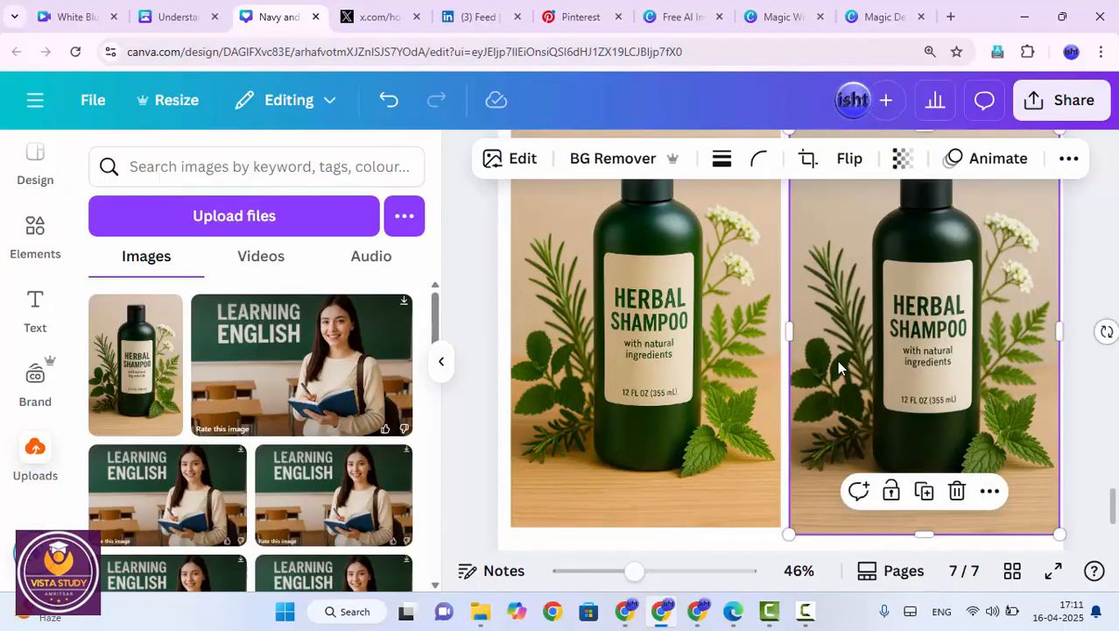
scroll(837, 360, "down", 1)
scroll(838, 360, "up", 1)
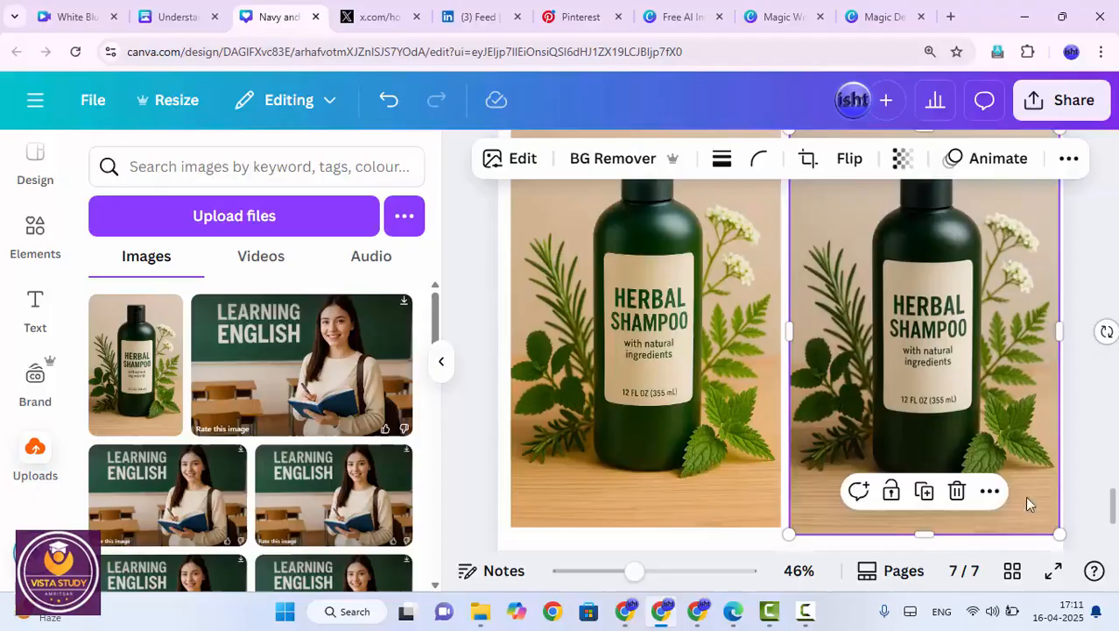
mouse_move(1059, 533)
left_mouse_down()
mouse_move(1047, 521)
mouse_move(1053, 529)
left_mouse_up()
left_click(1082, 427)
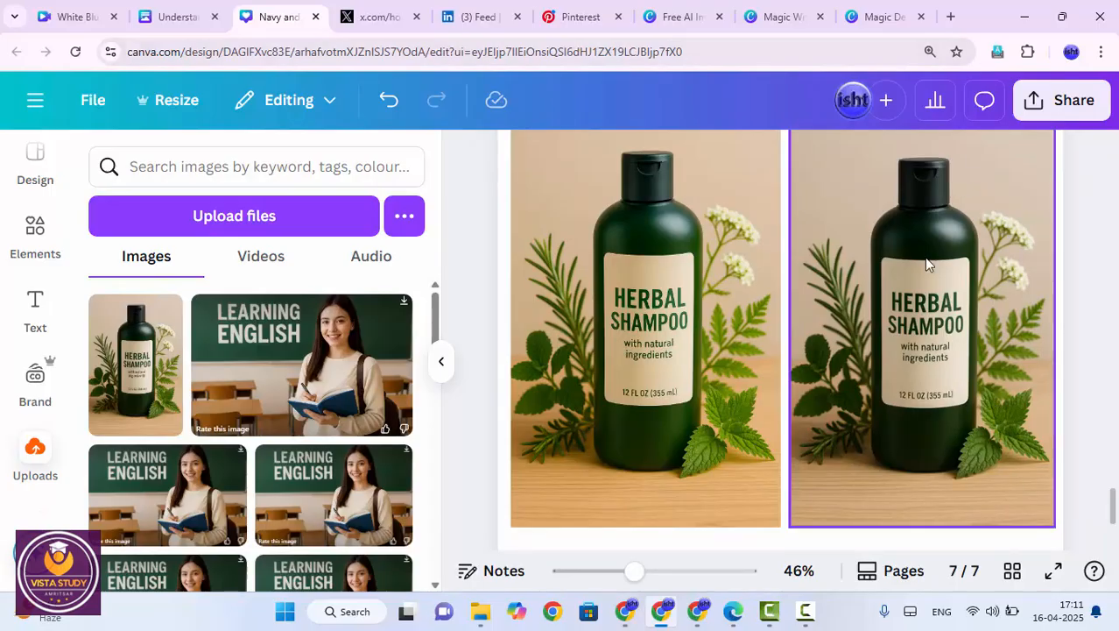
scroll(895, 301, "down", 3, "ctrl")
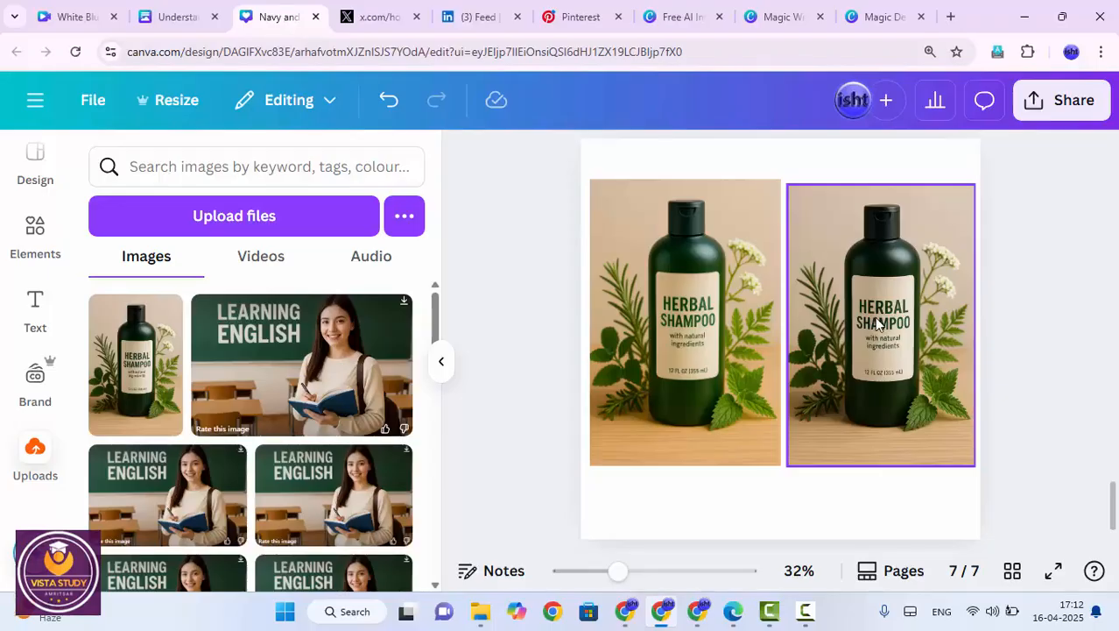
Set the unadjusted copy's white balance to temperature 18 and tint 32
left_click(836, 305)
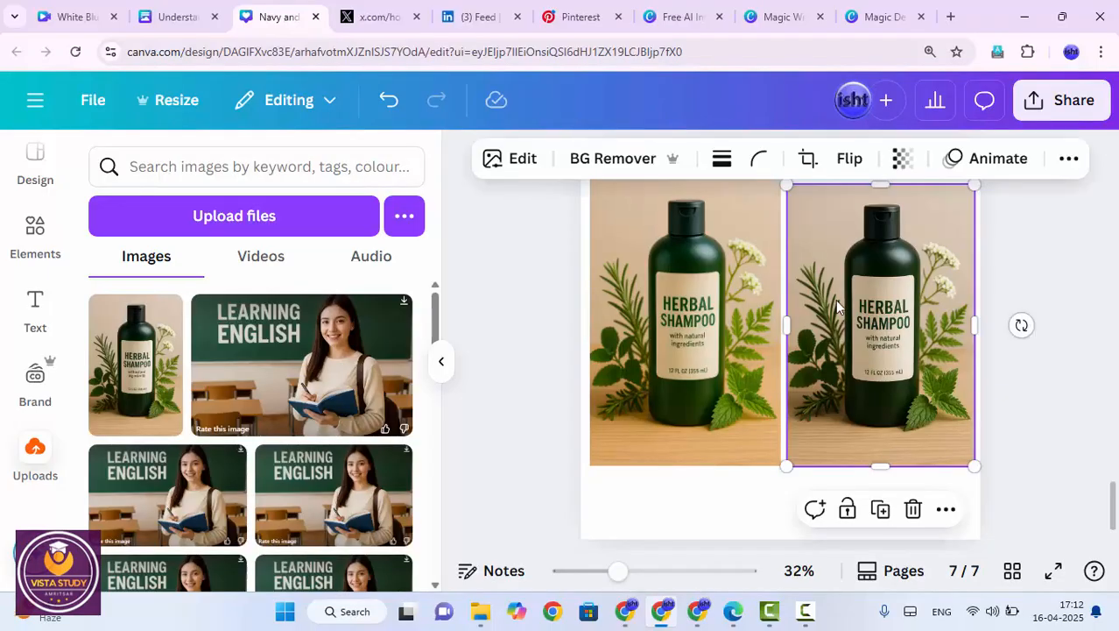
left_click(482, 162)
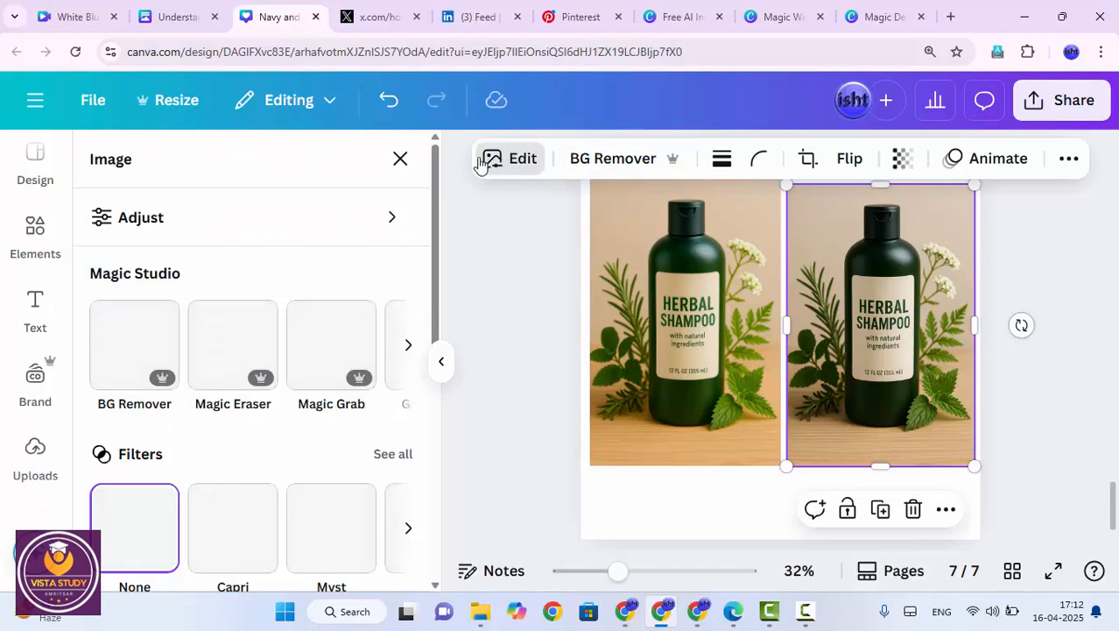
left_click(255, 232)
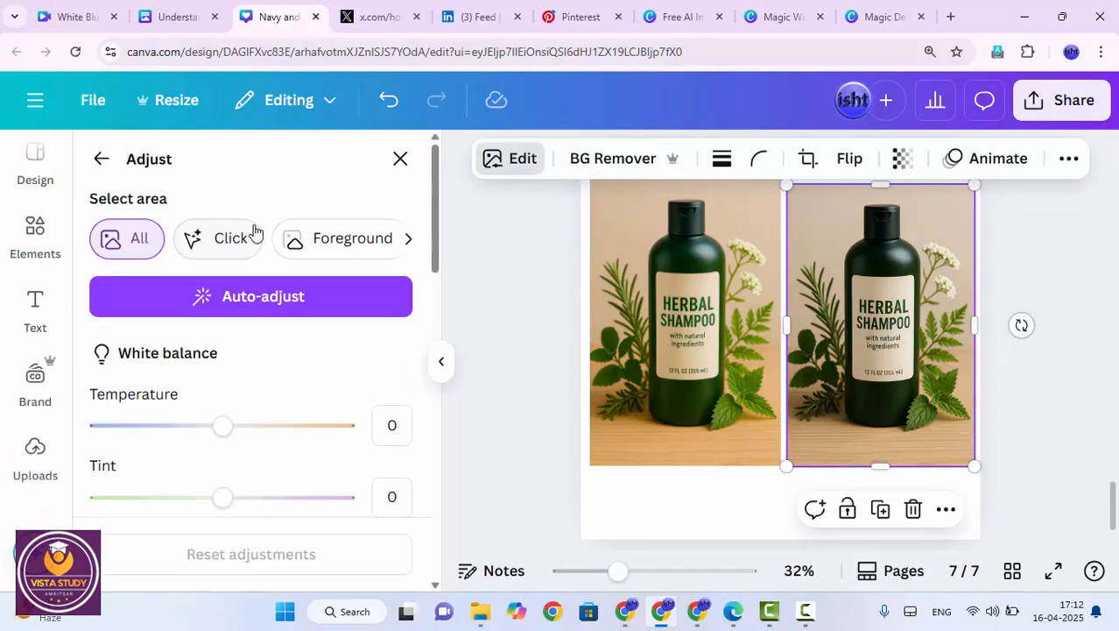
scroll(260, 327, "down", 2)
scroll(238, 266, "up", 2)
scroll(238, 266, "down", 2)
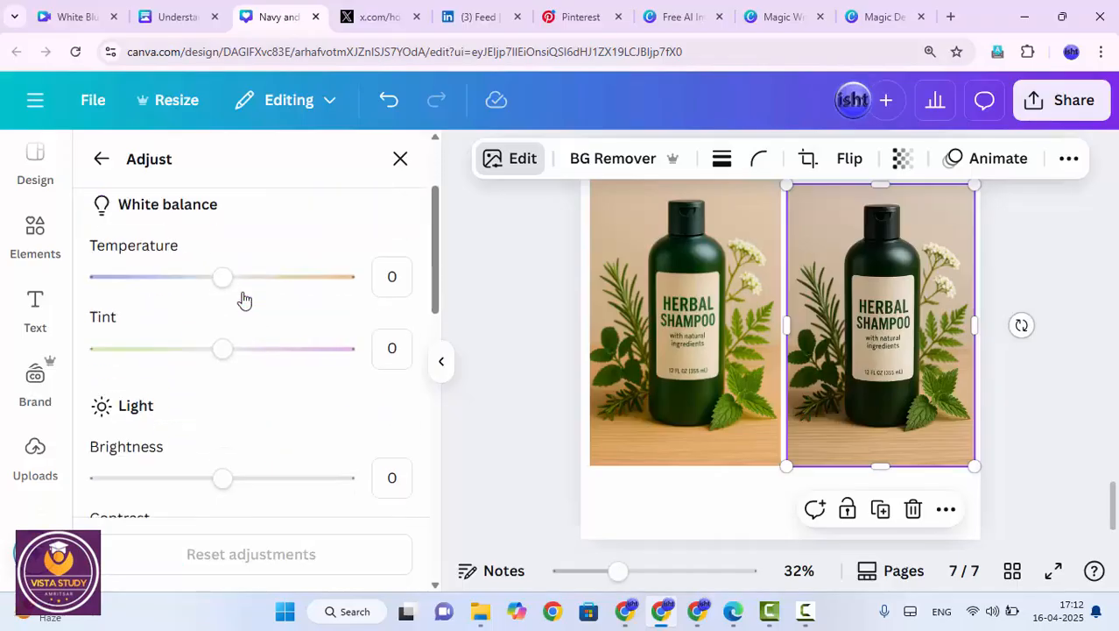
left_click_drag(220, 268, 244, 265)
left_click_drag(230, 342, 263, 332)
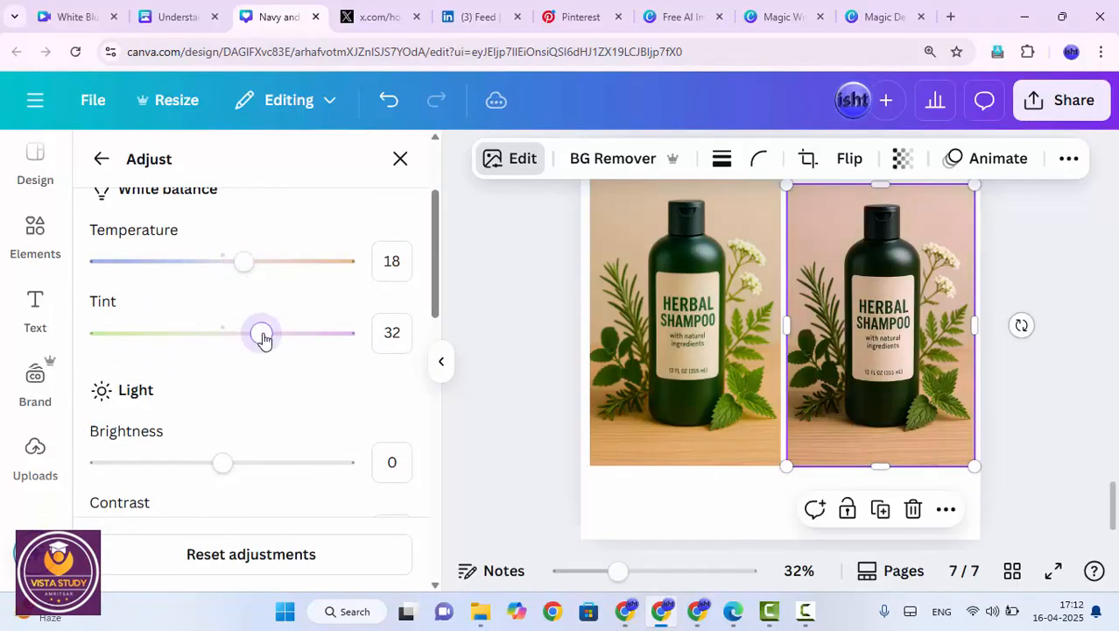
Set the copy's light adjustments to brightness 30, contrast 39, highlights 20, shadows 30, whites 18 and blacks 28
scroll(247, 364, "down", 1)
left_click_drag(226, 379, 259, 380)
left_click(274, 450)
scroll(274, 434, "down", 2)
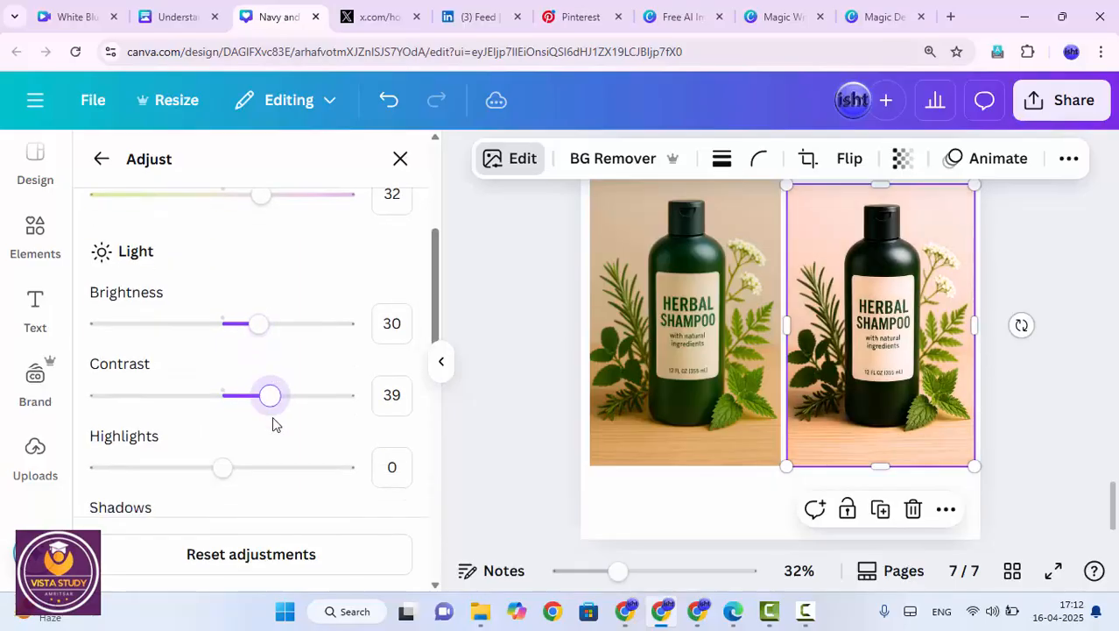
left_click_drag(220, 443, 248, 444)
scroll(260, 404, "down", 1)
scroll(260, 412, "down", 2)
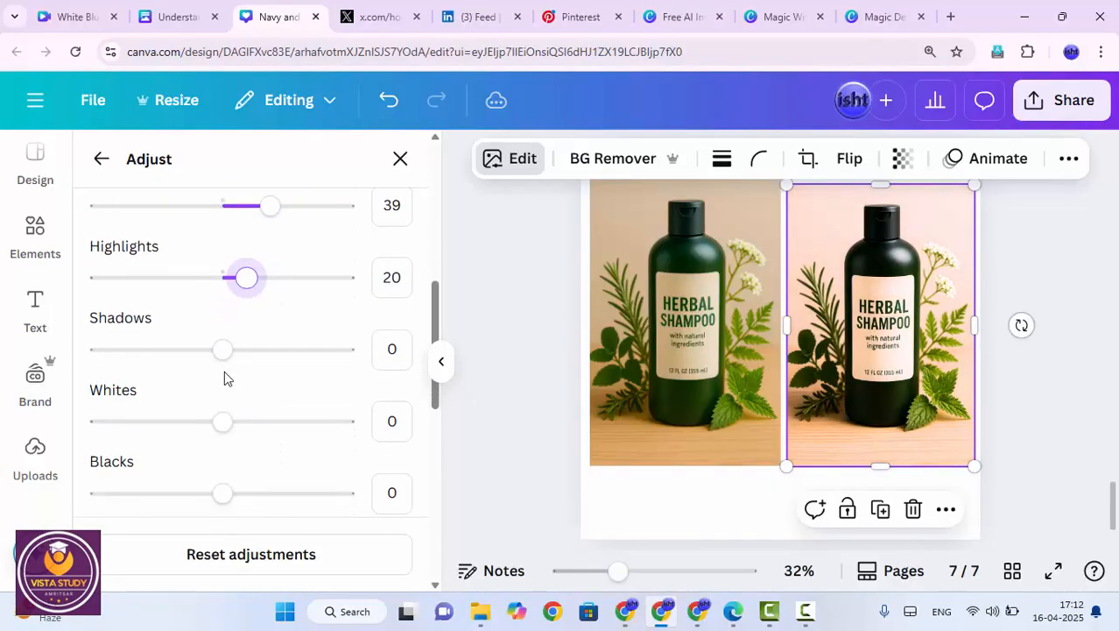
left_click_drag(248, 350, 257, 349)
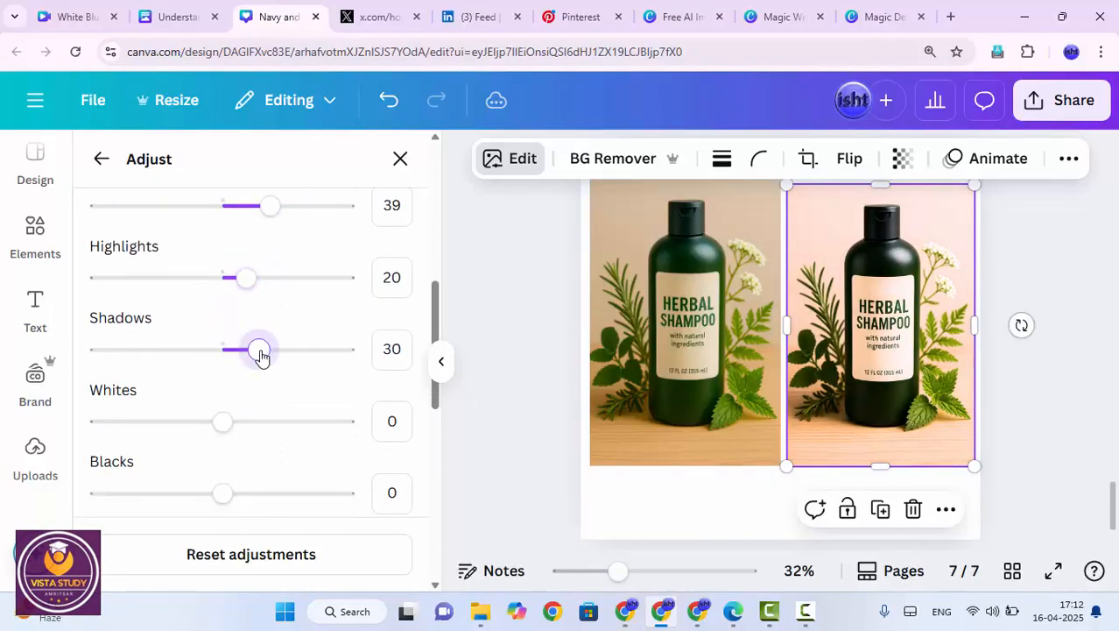
left_click(248, 423)
scroll(233, 439, "down", 1)
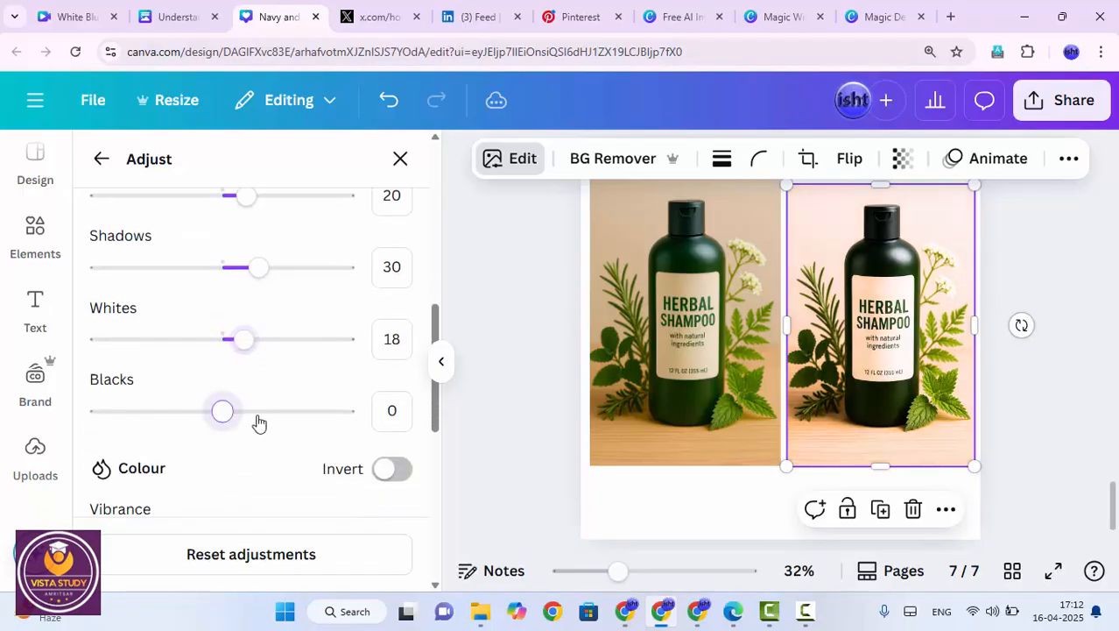
left_click(258, 419)
Try inverting the copy's colours, turn Invert off again, and set vibrance to 33 and saturation to 29
scroll(260, 444, "down", 2)
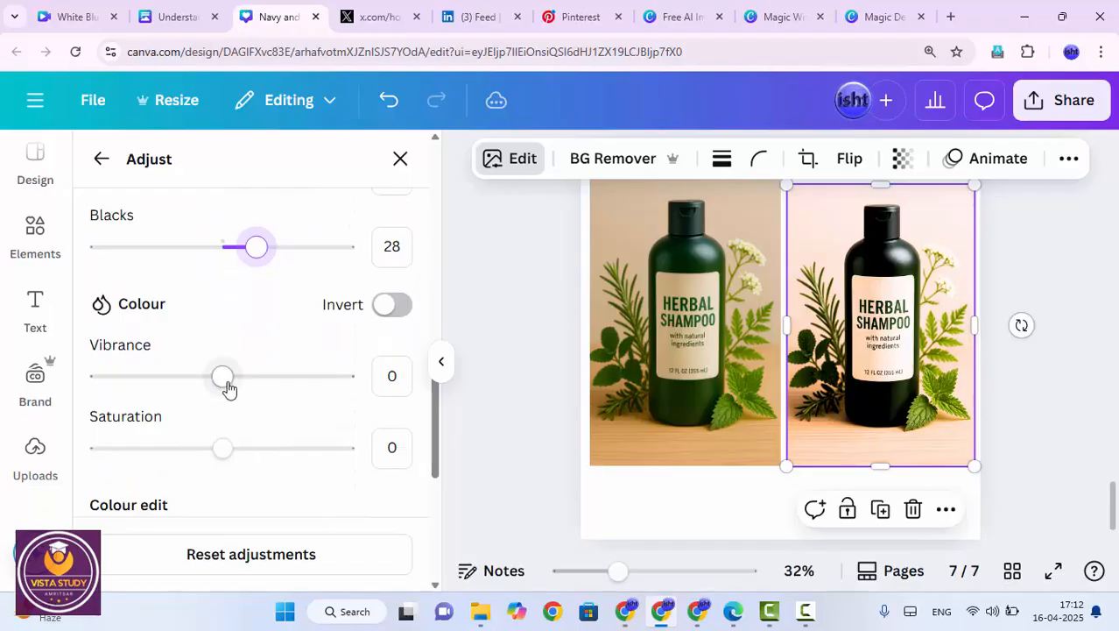
left_click(387, 310)
left_click(385, 310)
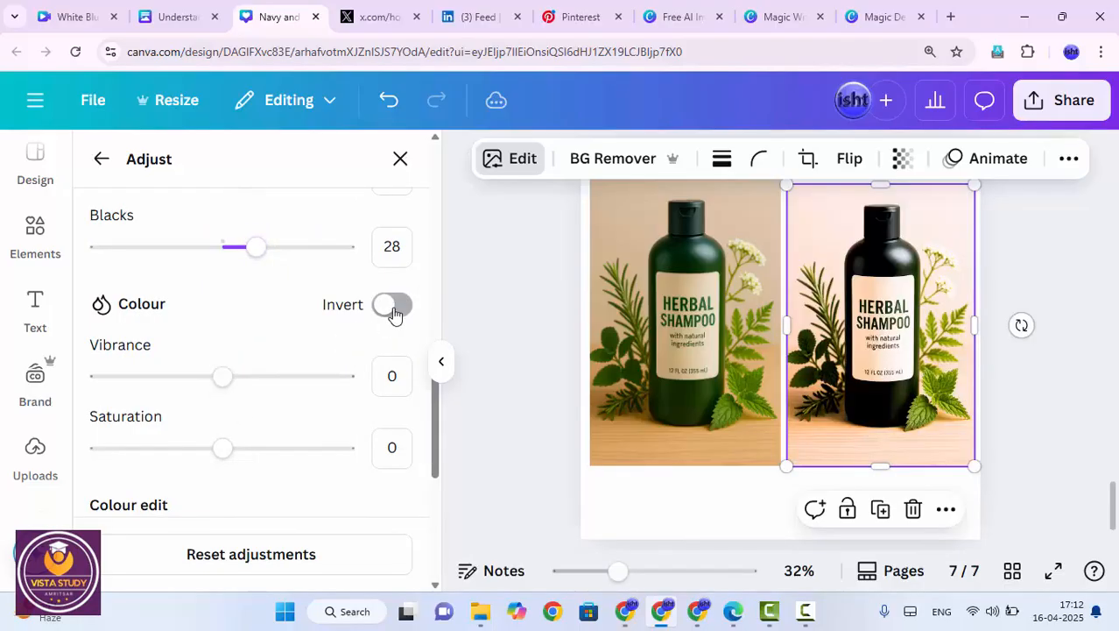
left_click(394, 315)
left_click(364, 308)
left_click(265, 378)
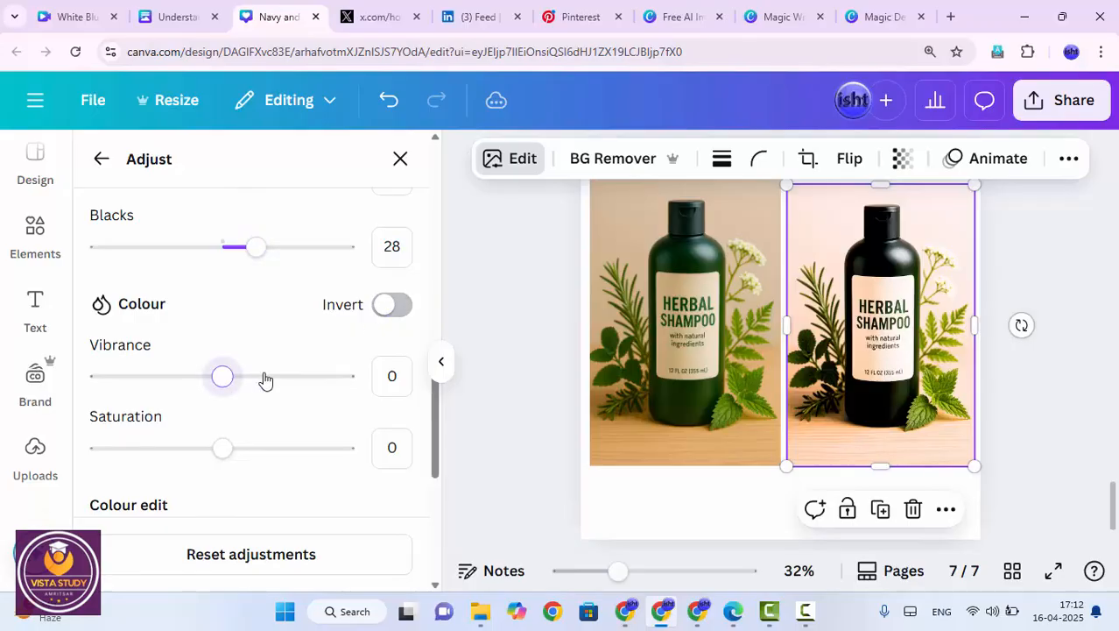
left_click(255, 452)
scroll(261, 456, "down", 1)
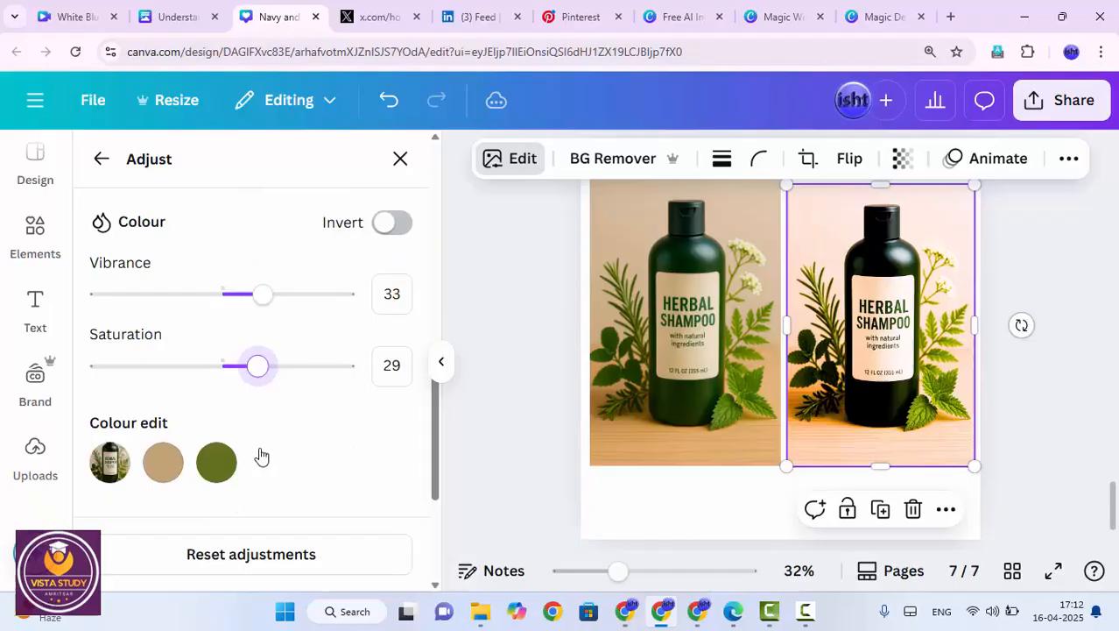
Set the copy's texture adjustments to sharpness 25, clarity 40 and vignette 21
scroll(258, 453, "down", 3)
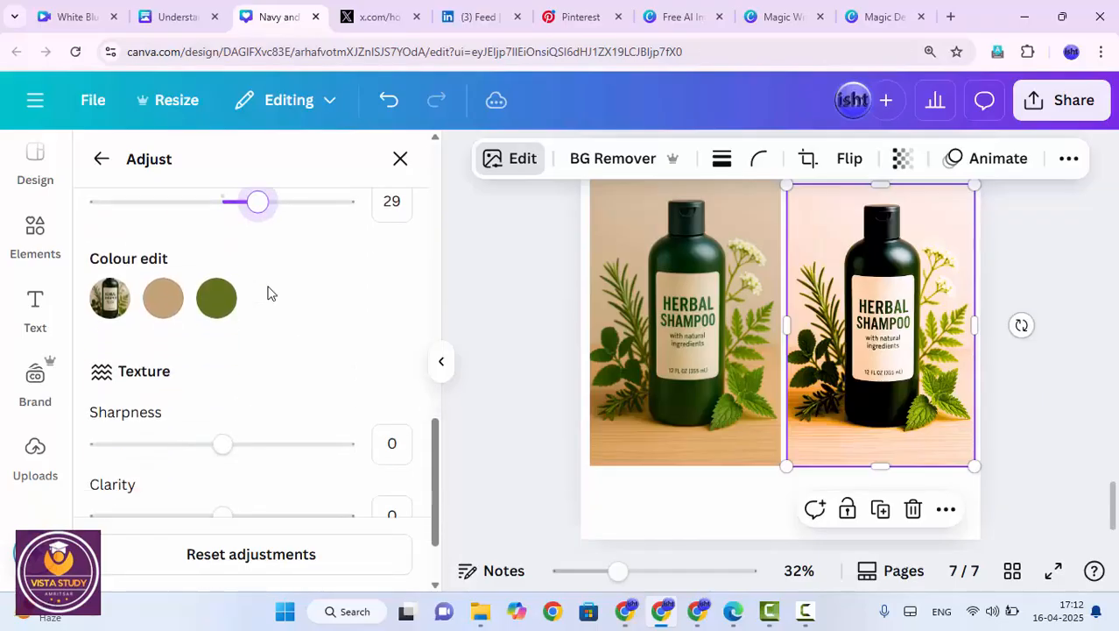
scroll(254, 317, "down", 2)
left_click(251, 361)
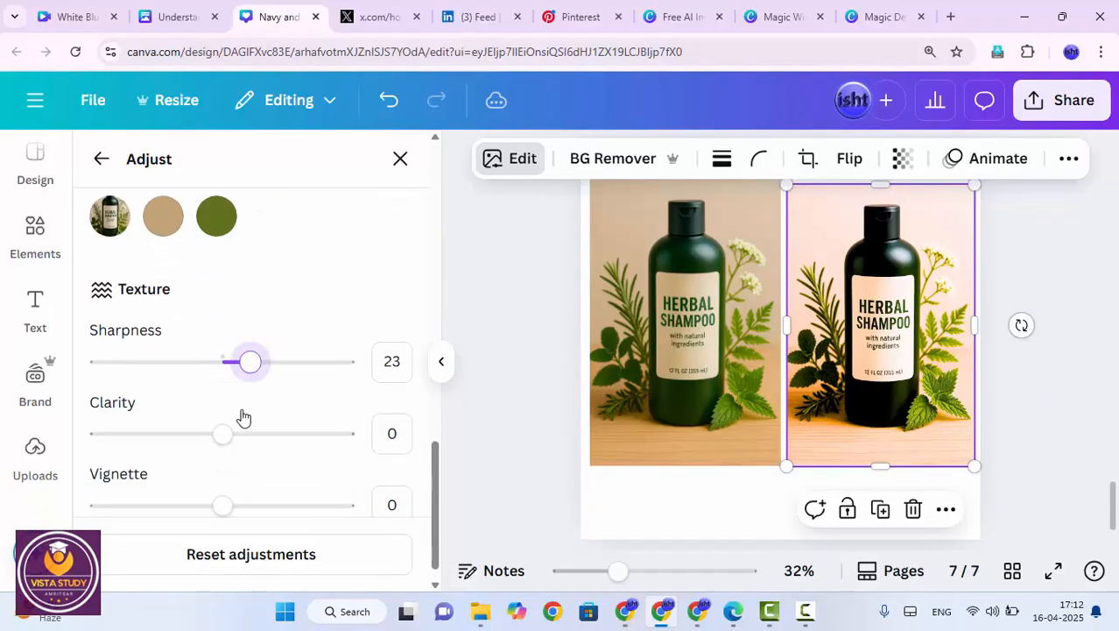
left_click(250, 434)
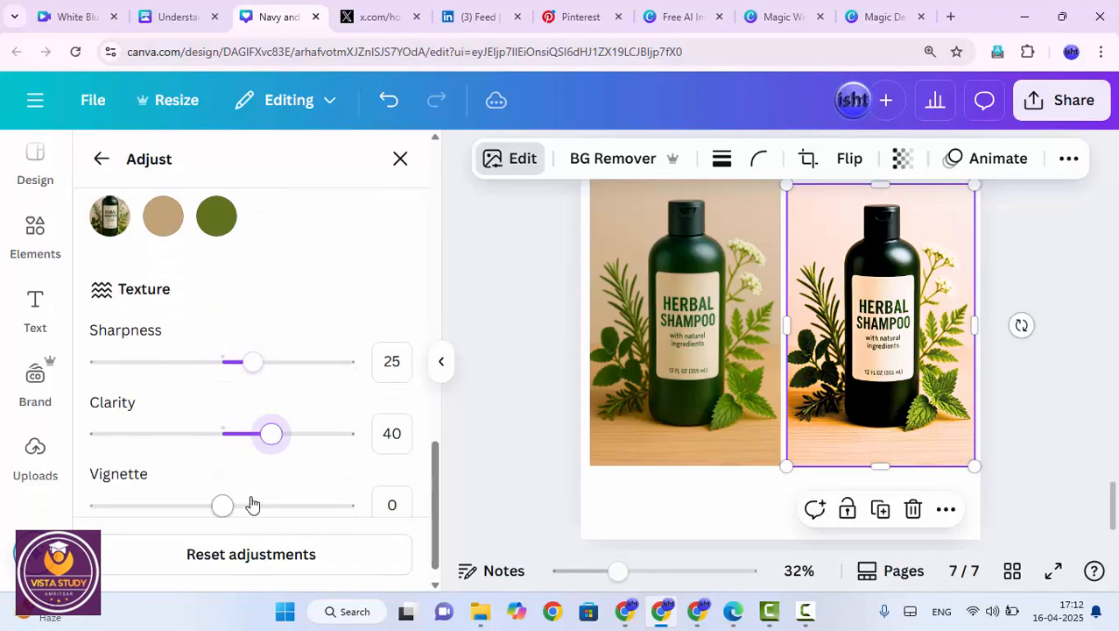
left_click(249, 504)
scroll(219, 370, "down", 1)
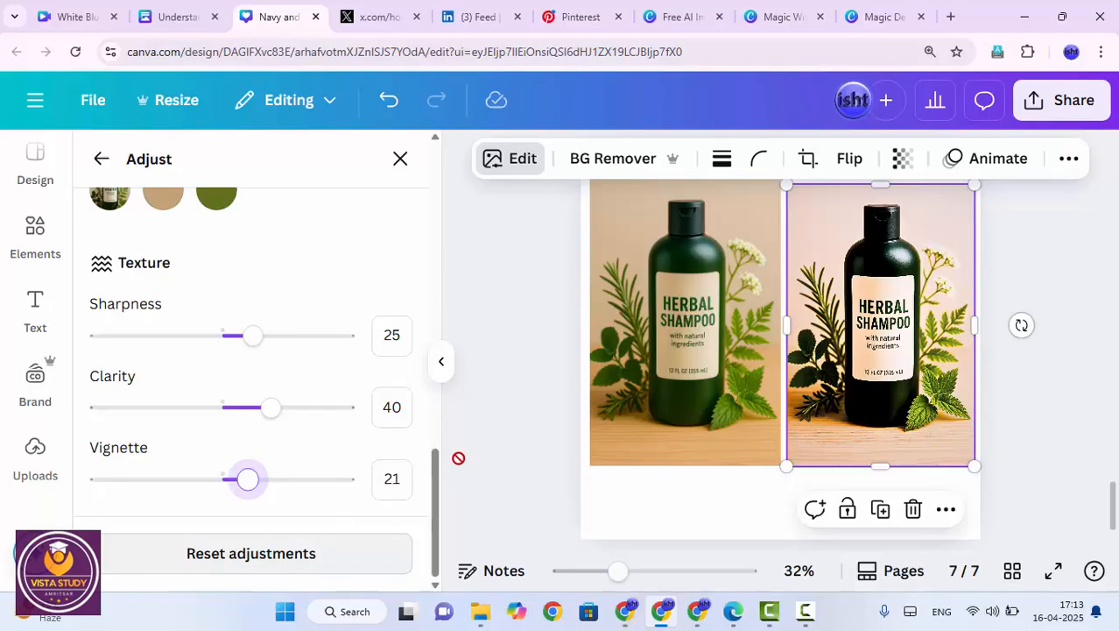
Reset all manual adjustments on the copy and compare it with the auto-adjusted picture
left_click(373, 540)
key("Escape")
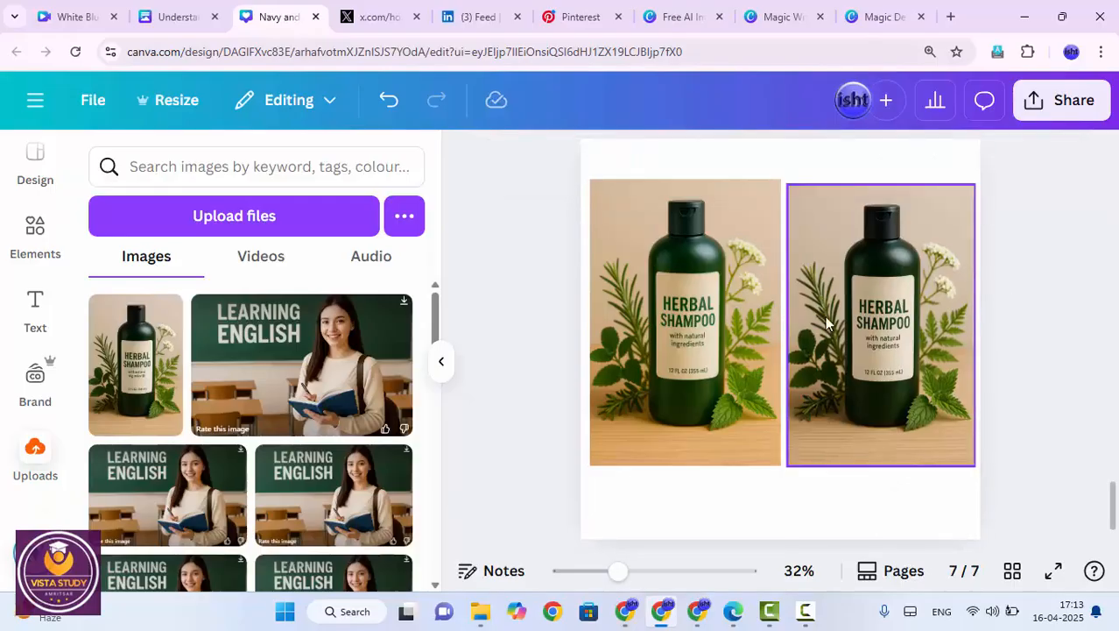
scroll(802, 317, "up", 5)
scroll(801, 326, "down", 5)
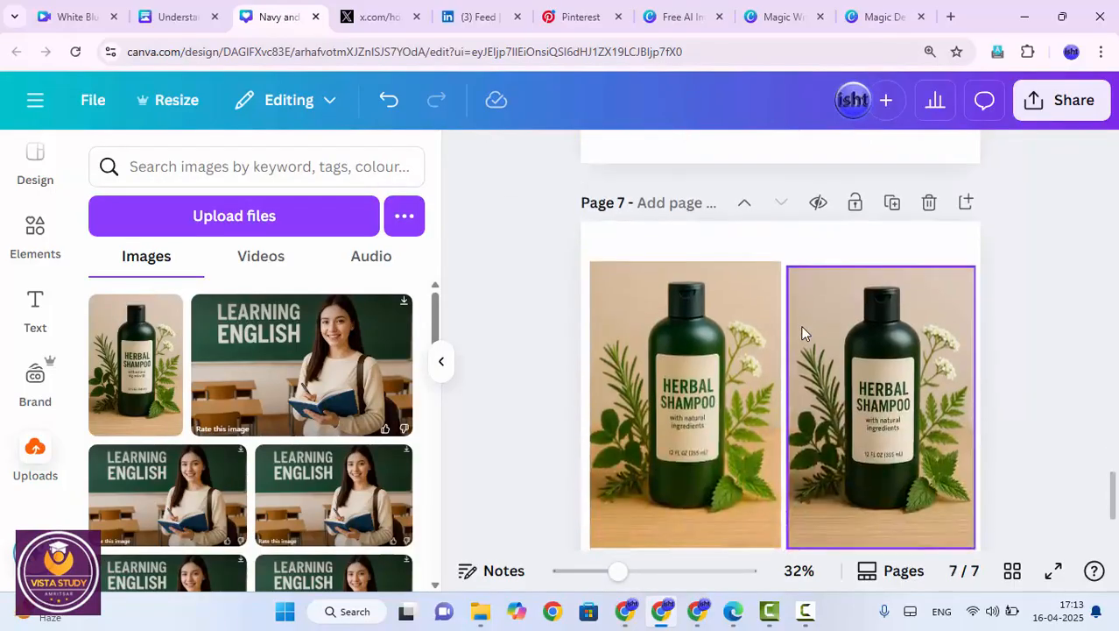